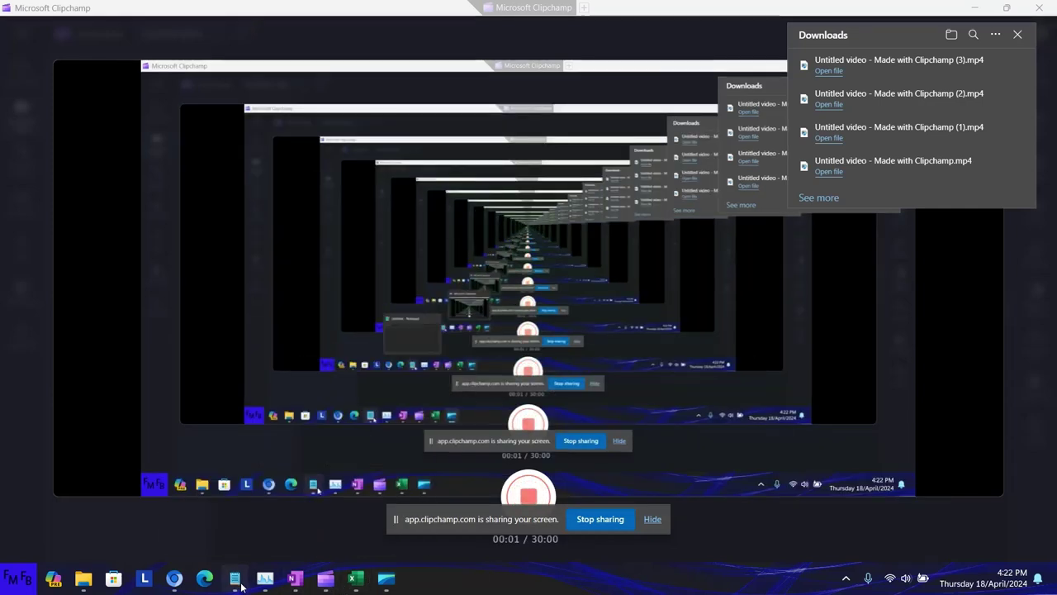
Step: Type the English note: all .docx Word documents will be converted to PDF and must share a folder
left_click(234, 578)
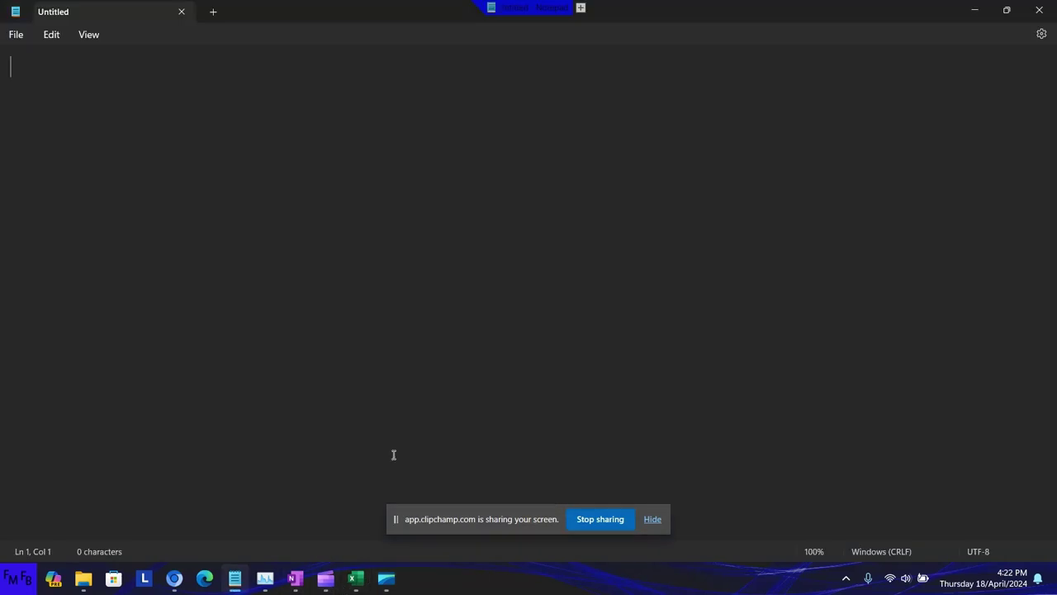
type("In thi")
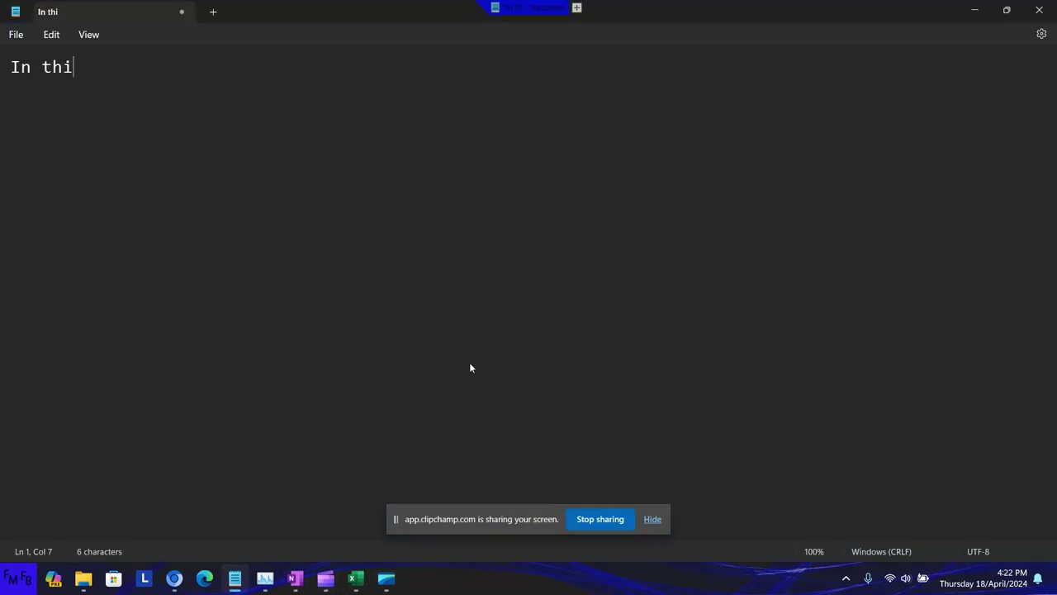
type("s video")
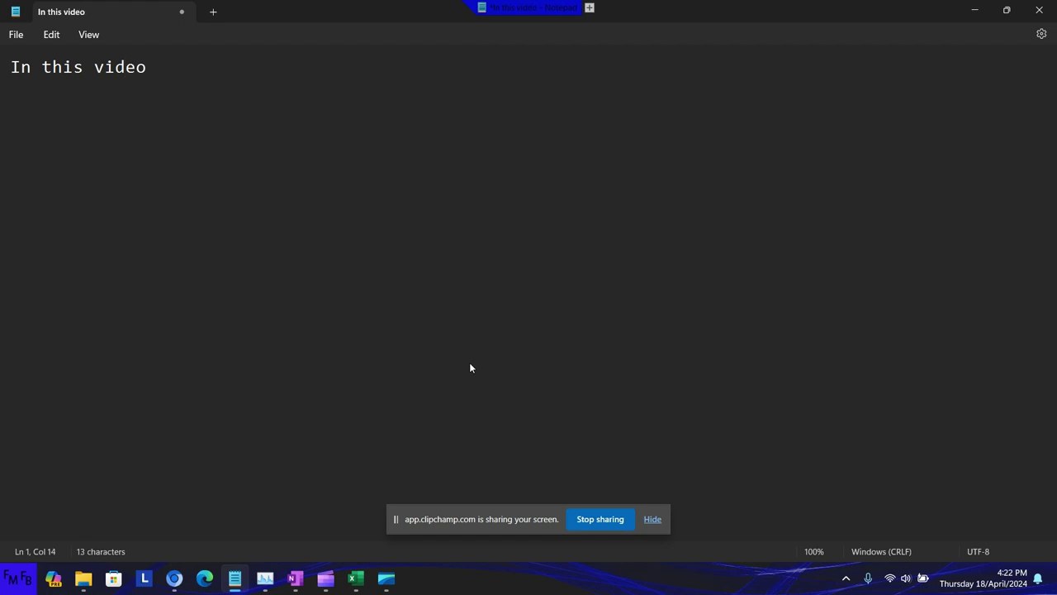
type(", I will s")
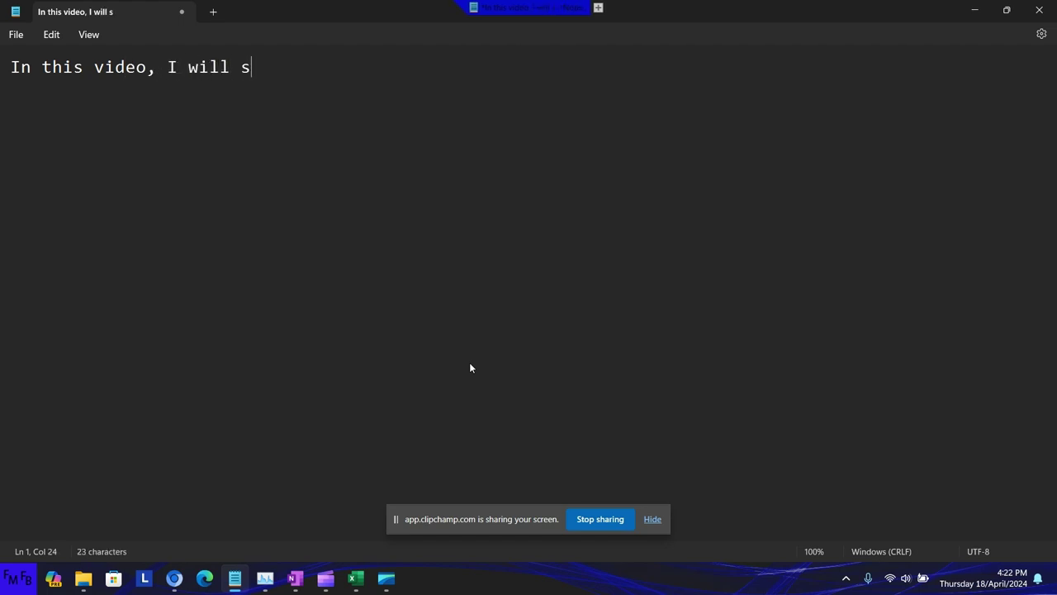
type("how you ho")
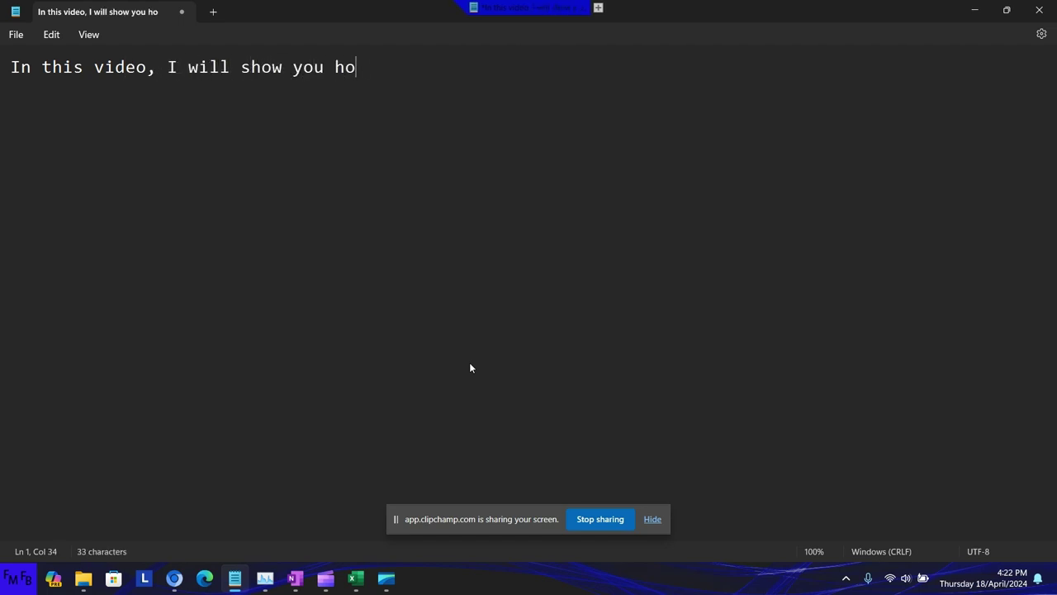
type("w toconve")
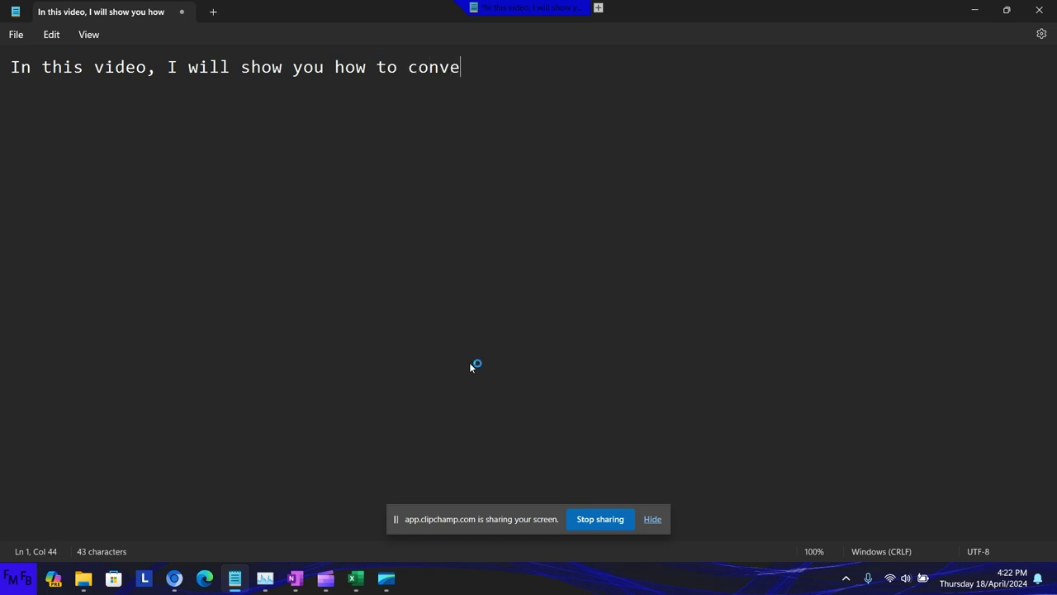
type("rt all the ")
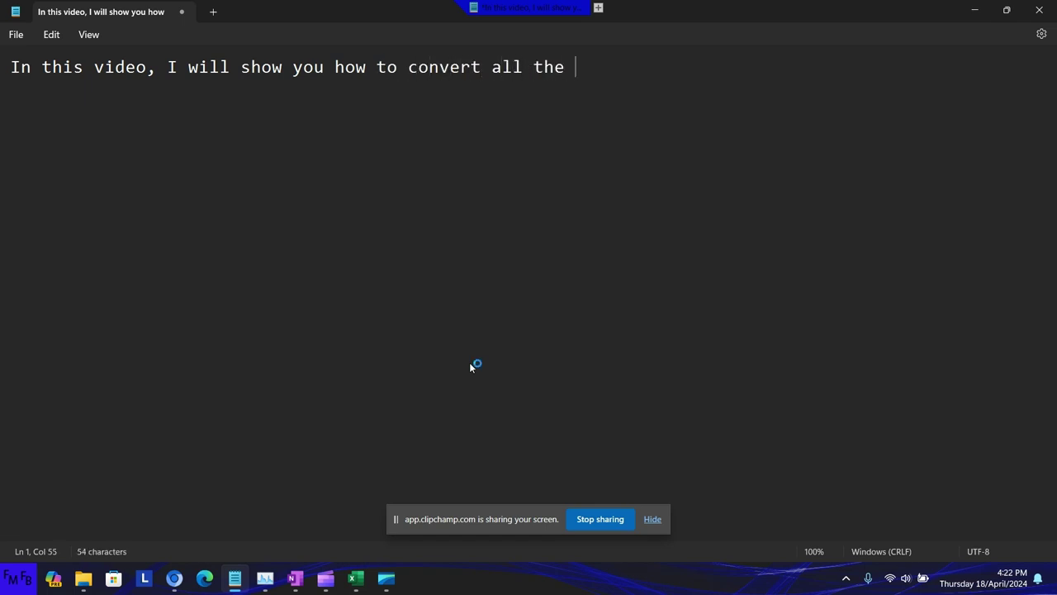
type("word ")
type("documents")
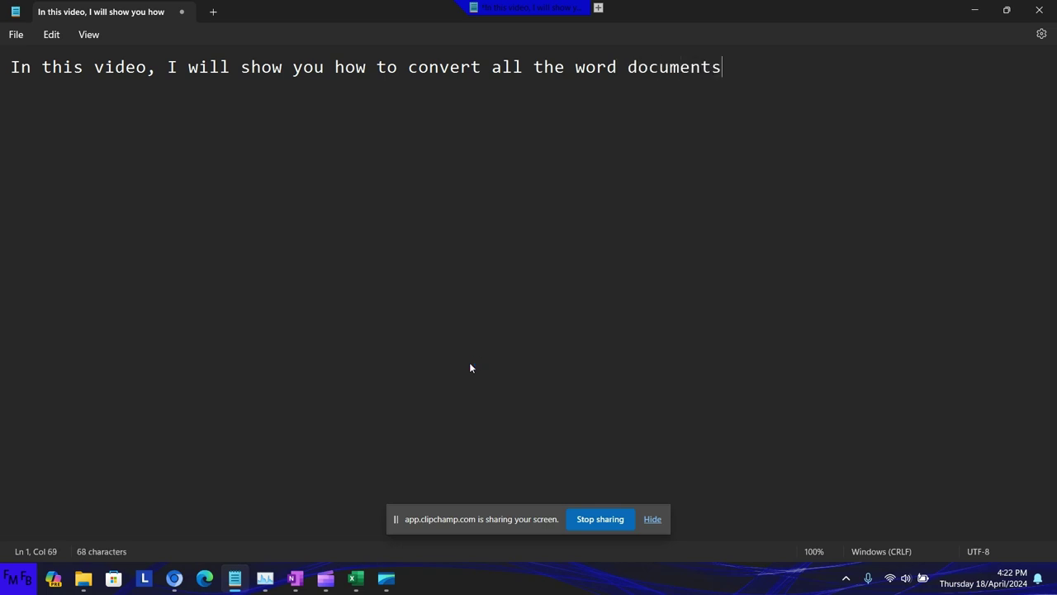
type(" with ")
type("docx")
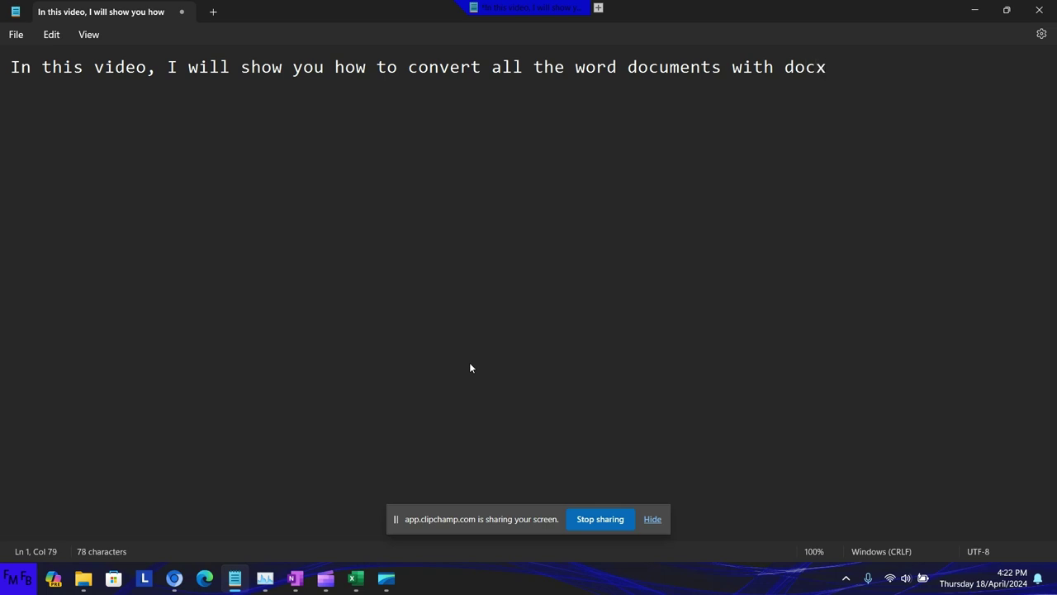
type(" extensi")
type("on to")
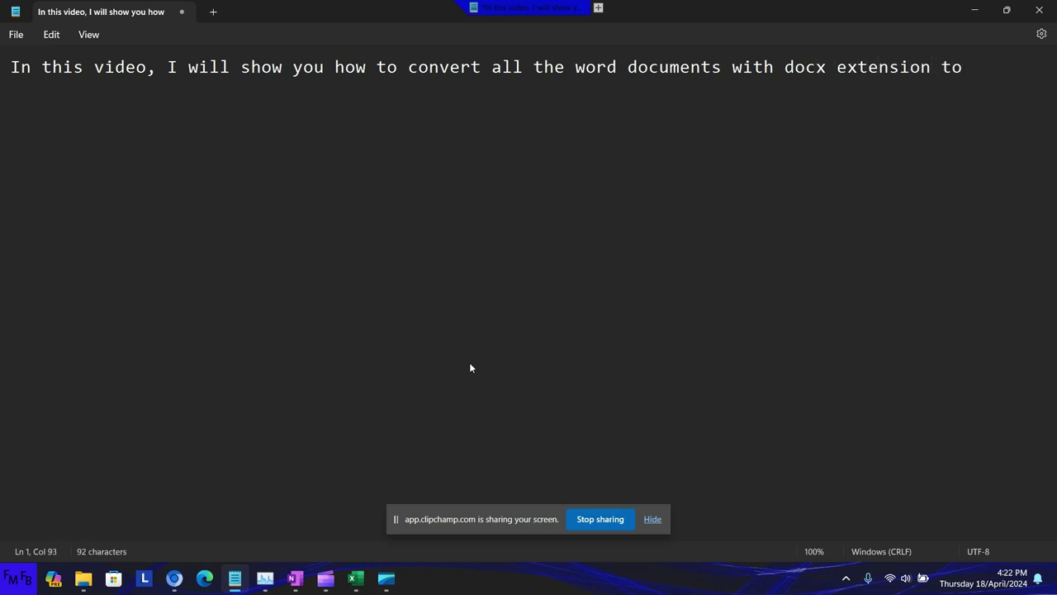
type("pdf. T")
type("hese")
key("BackSpace")
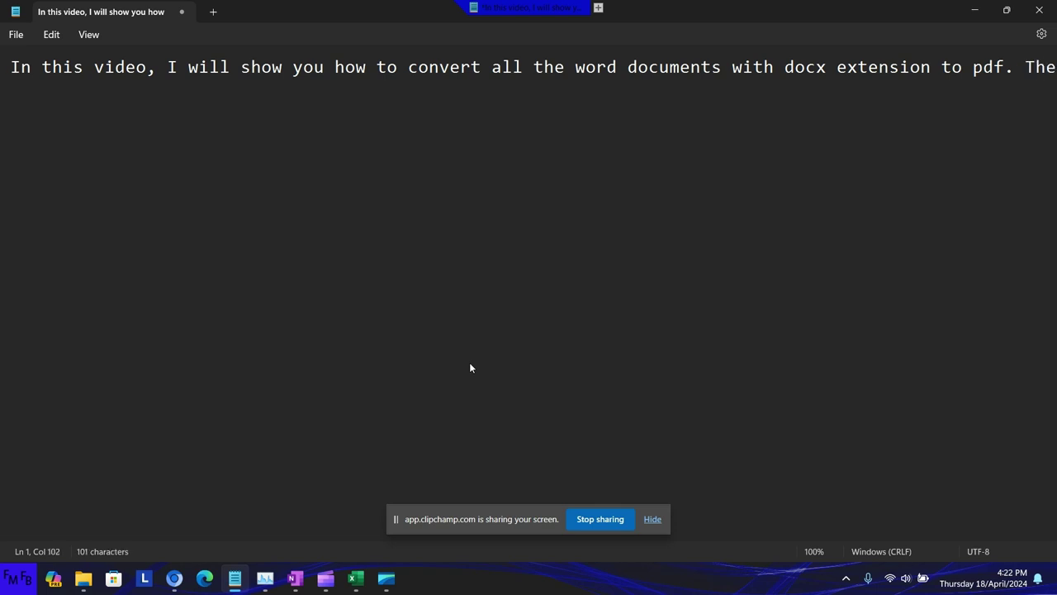
type("se do")
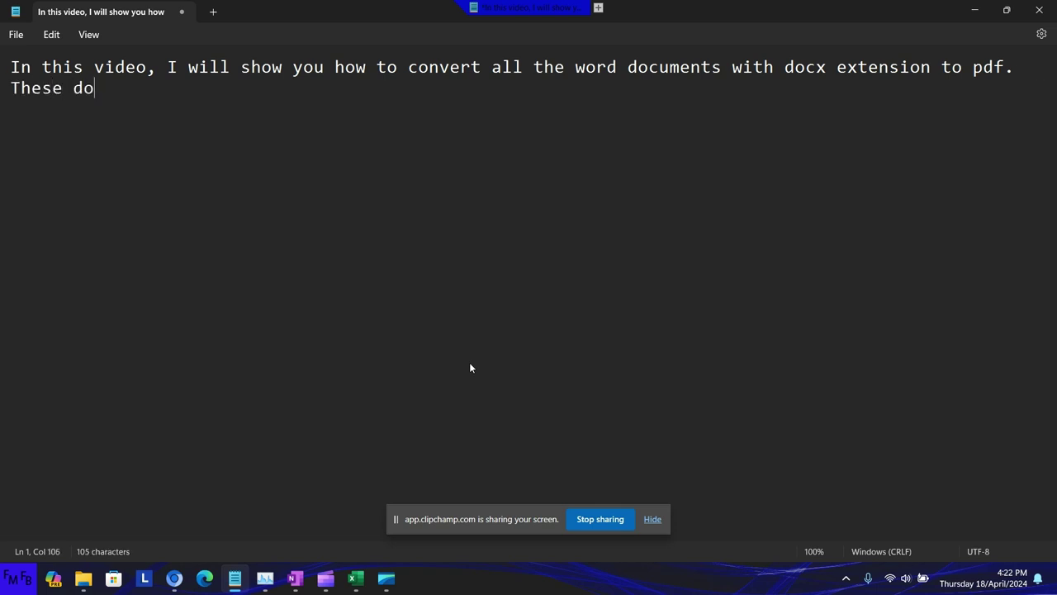
type("cuments")
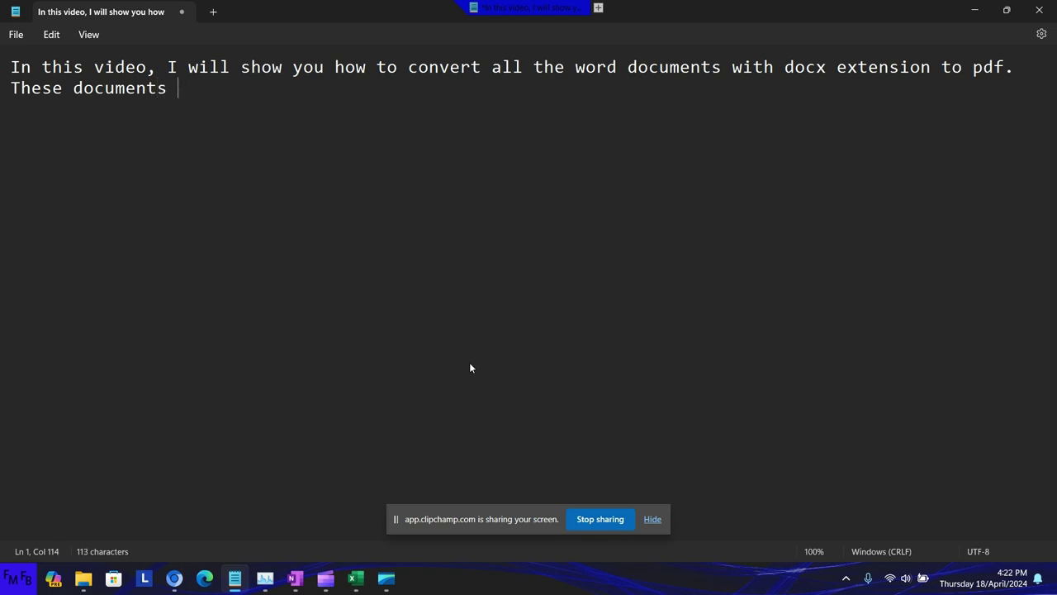
type("need ")
type("to be i na ")
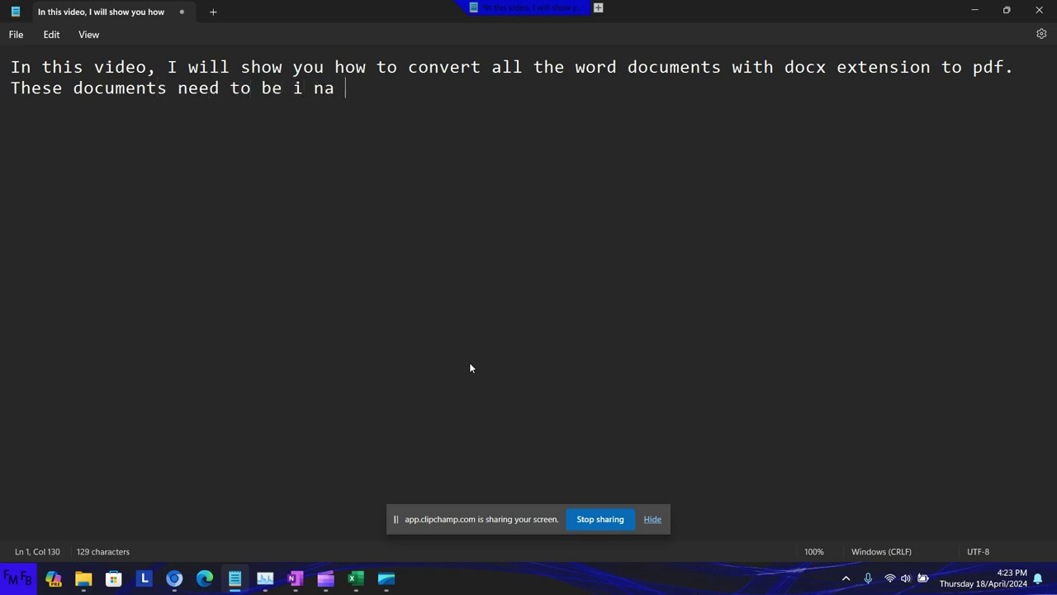
type("folder, in")
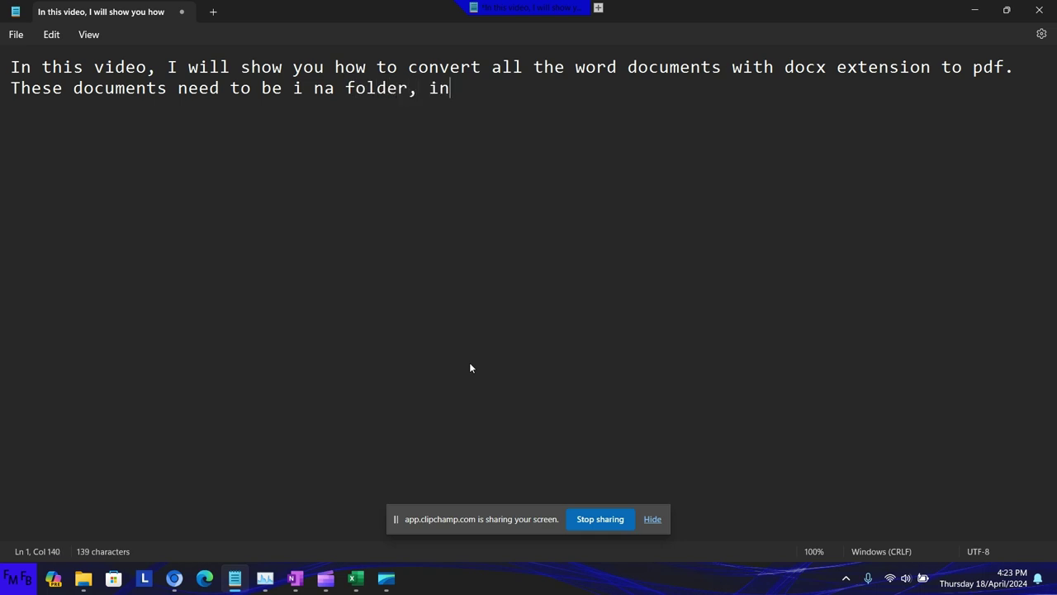
type(" order fo")
type("r the con")
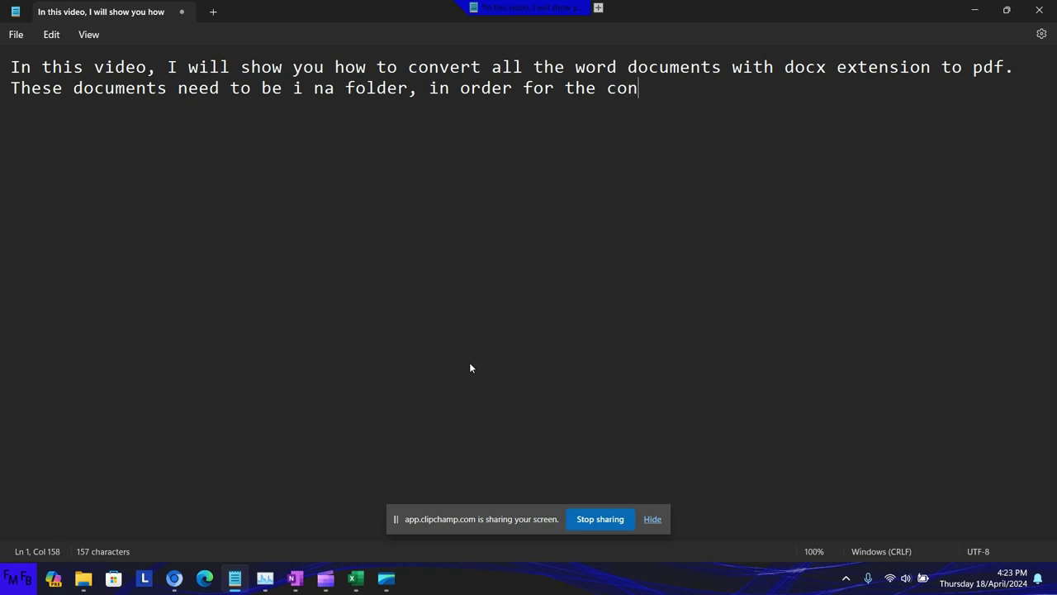
type("version to w")
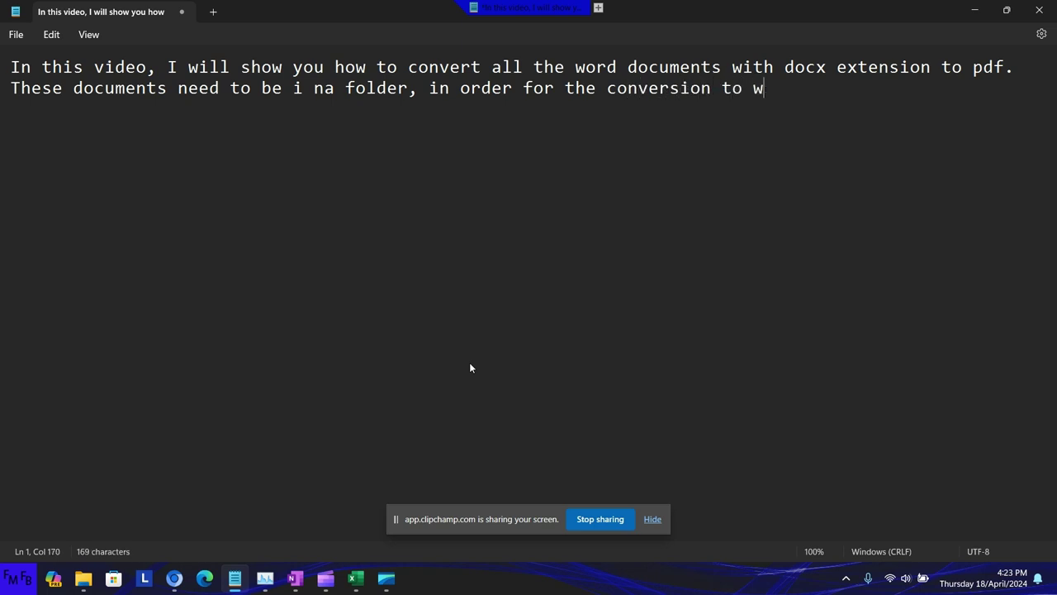
type("ork")
type("./")
type("En este ")
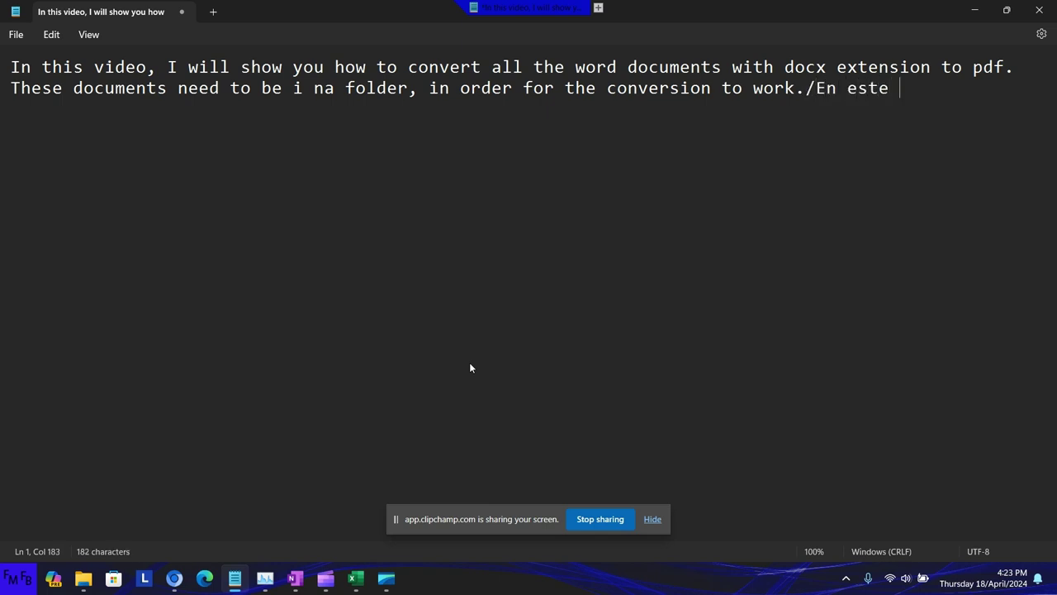
type("video")
type(", y")
type("o les mos")
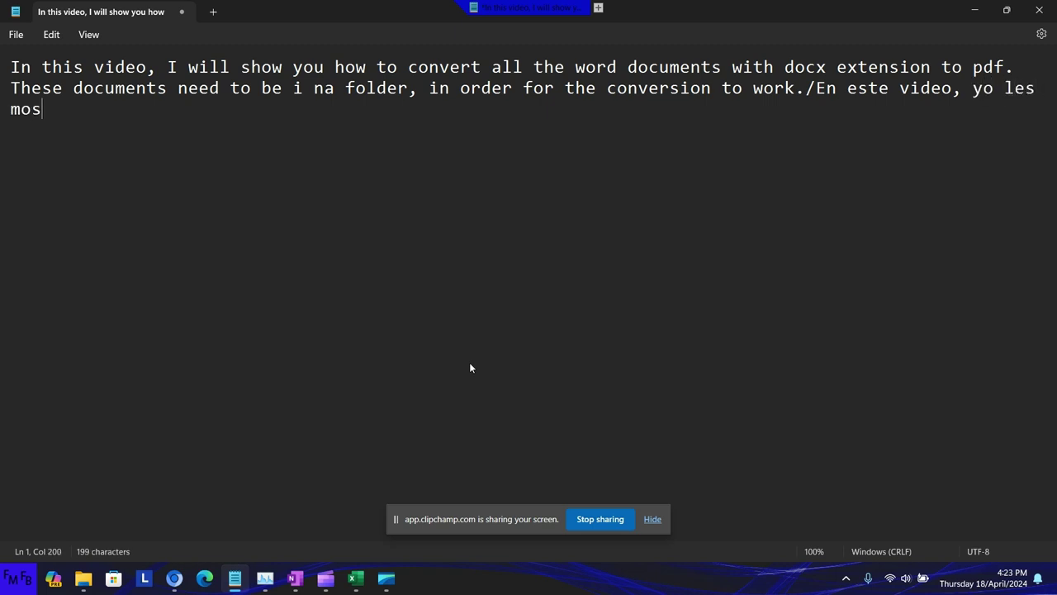
type("trarő")
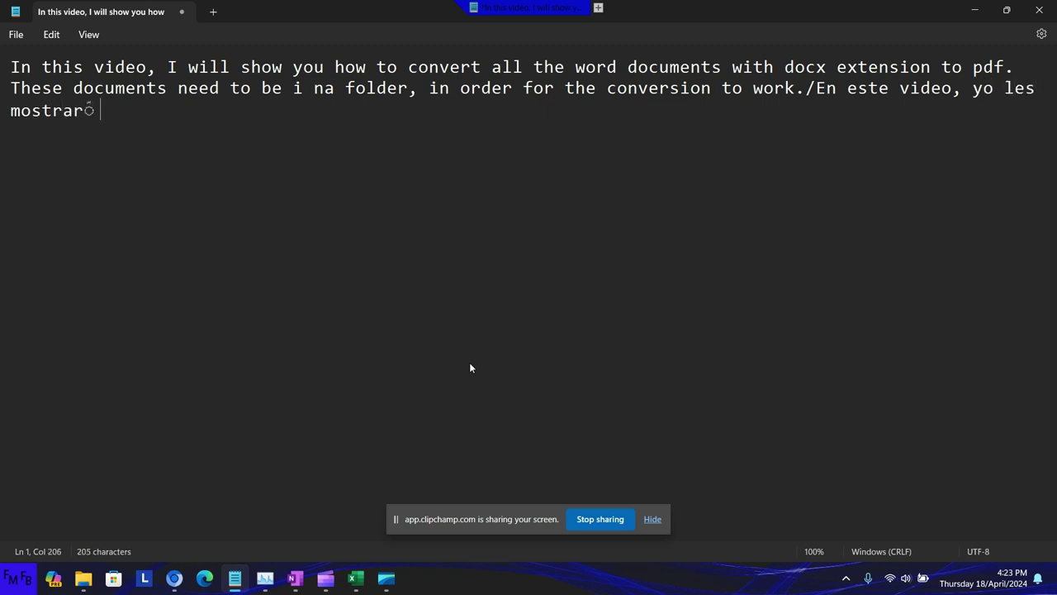
type(" como conver")
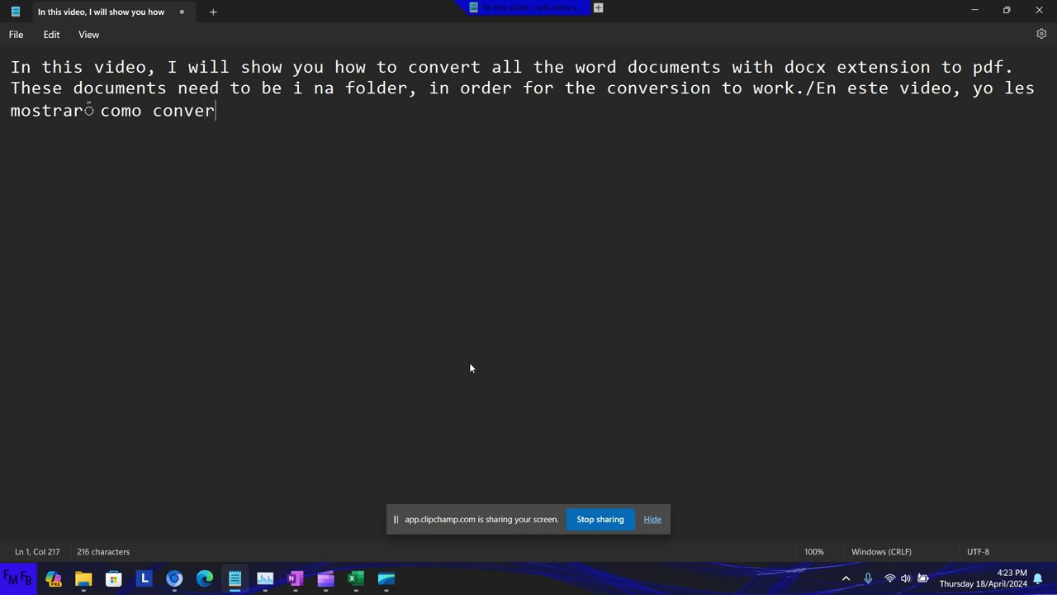
type("tir va")
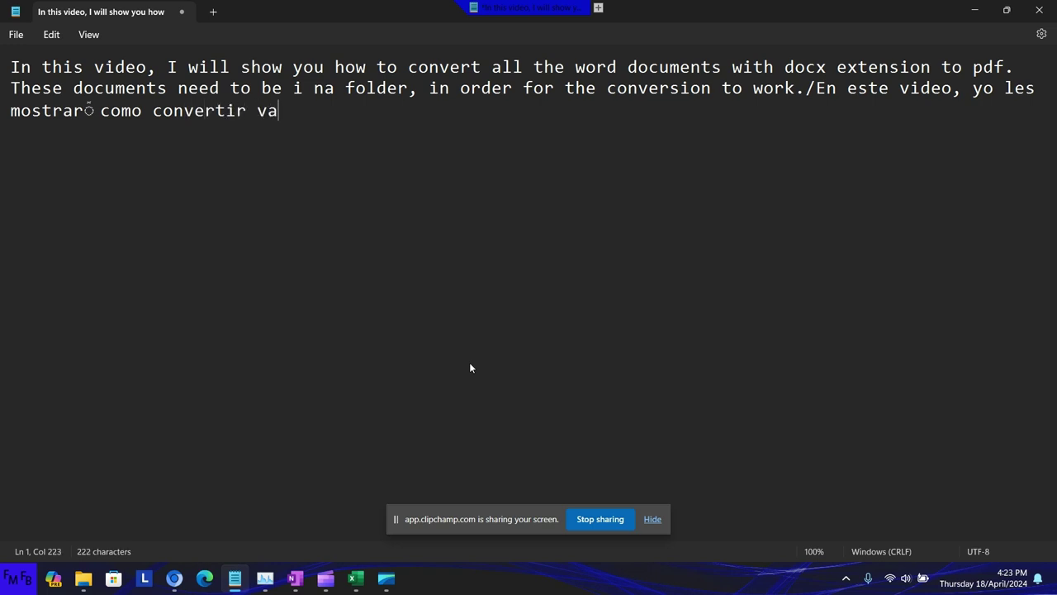
type("riso doc")
type("umentos de ")
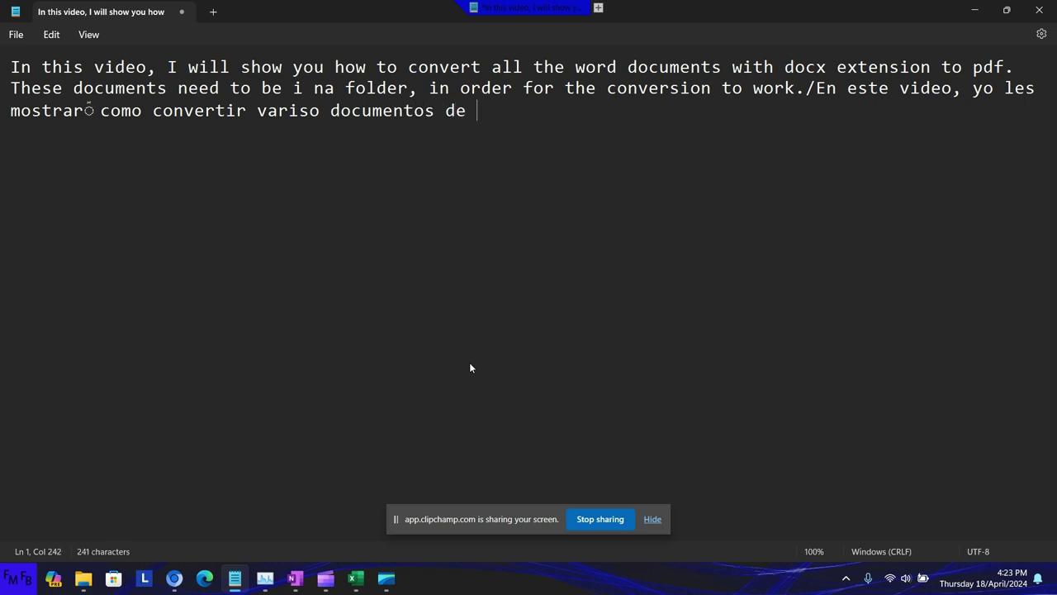
type("word ")
type("con ")
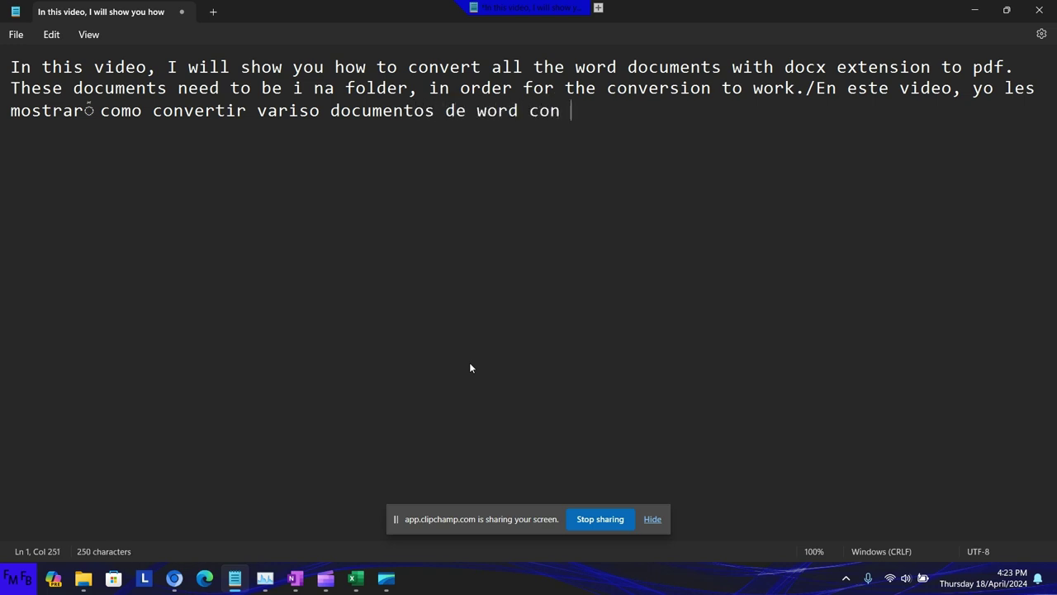
type("extensi")
type("ó docx")
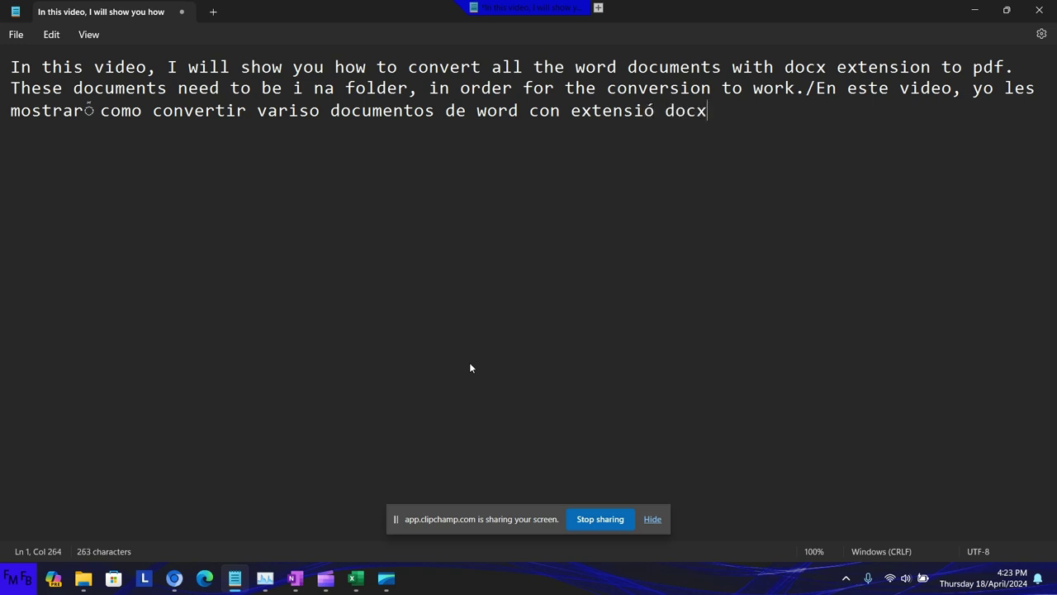
type(" apdf")
type(". Tod")
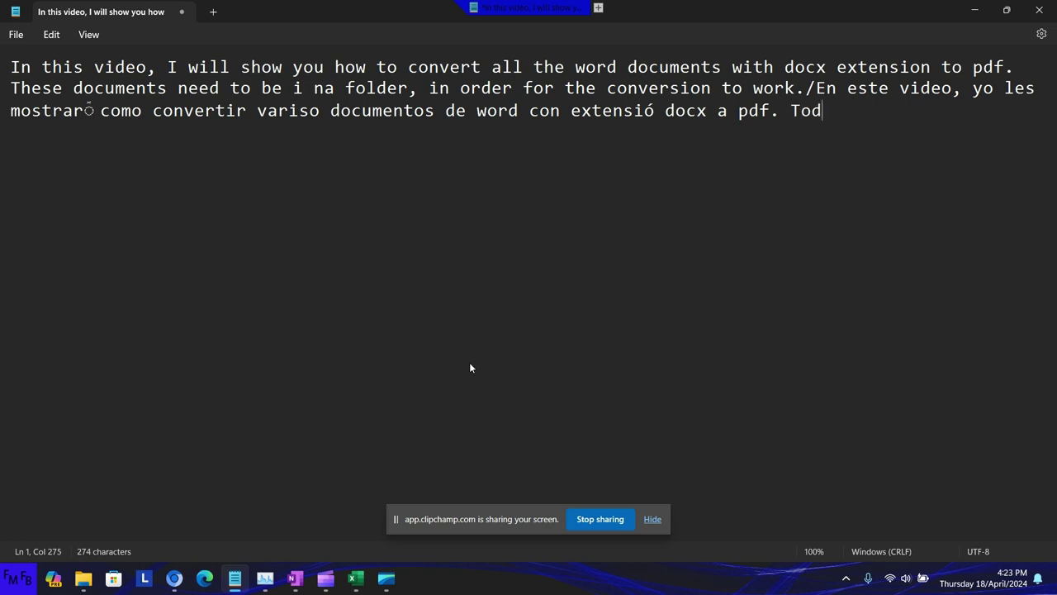
type("os es")
type("tos d")
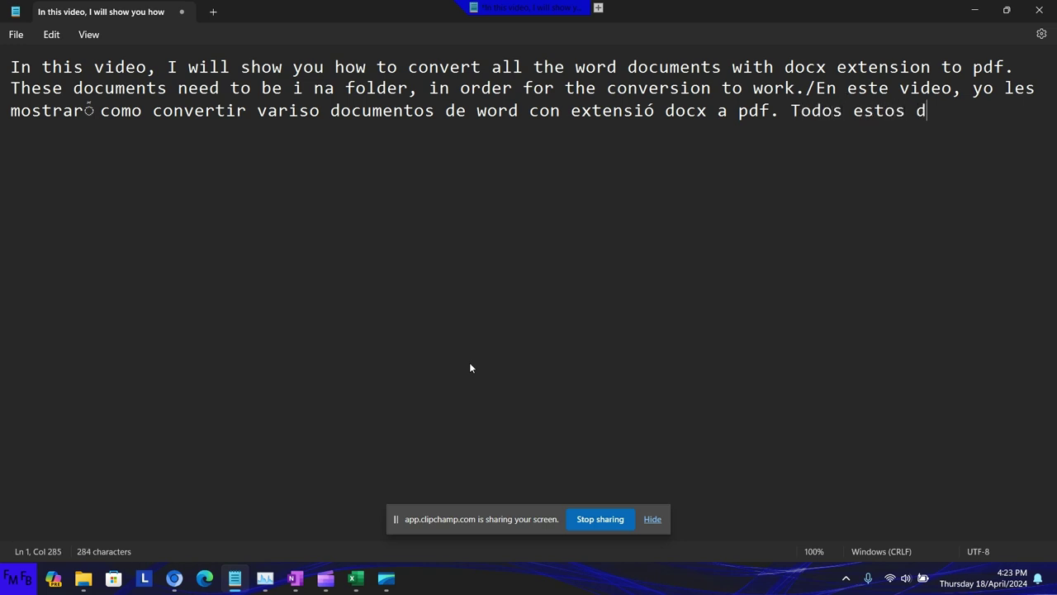
type("ocumentos")
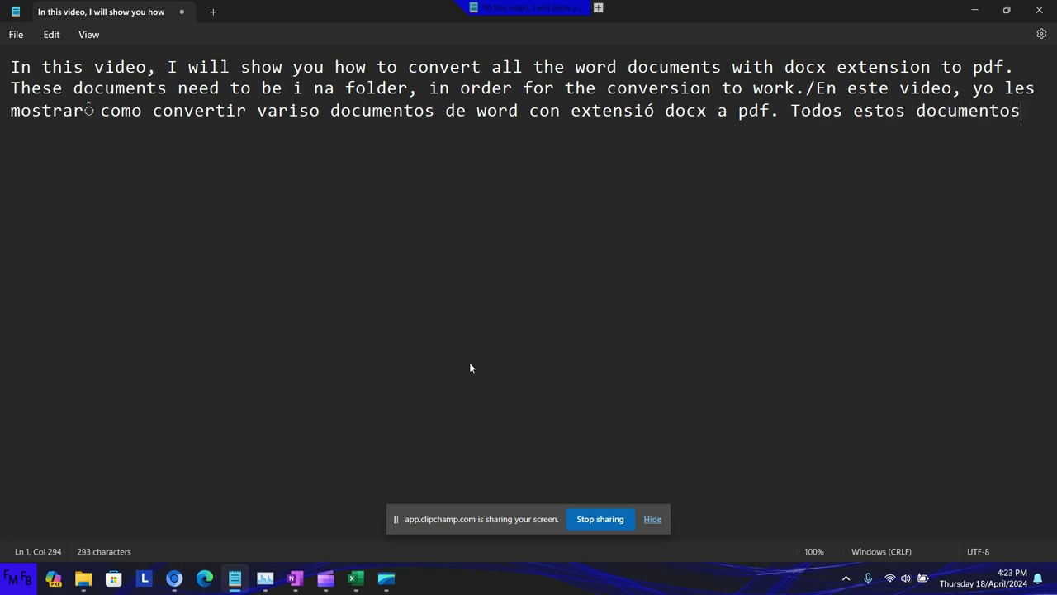
type(" debe m")
Step: Fix 'deben' and finish the Spanish line with 'deben de estar en un folder.'
key("BackSpace")
key("BackSpace")
type("n")
type(" de estar en ")
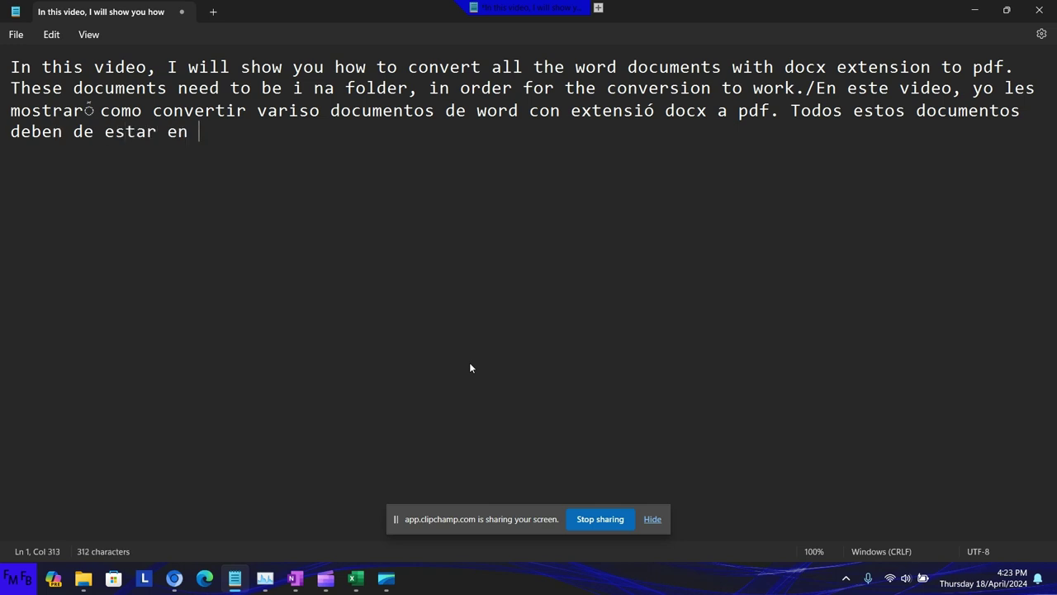
type("un fold")
type("er.")
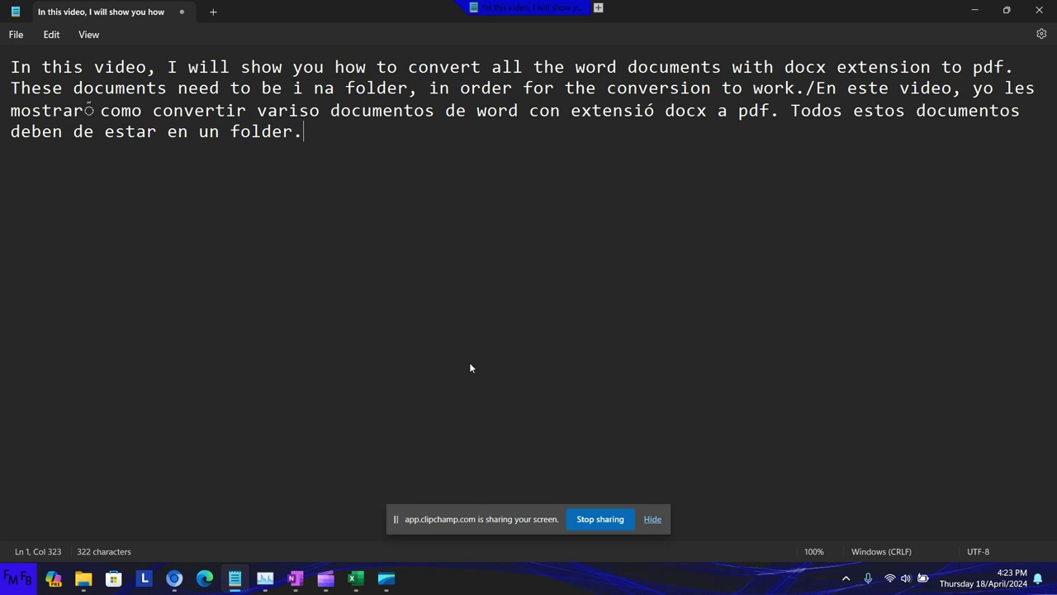
Step: Create a new Word document named prueba.docx in the DOCX folder
left_click(76, 585)
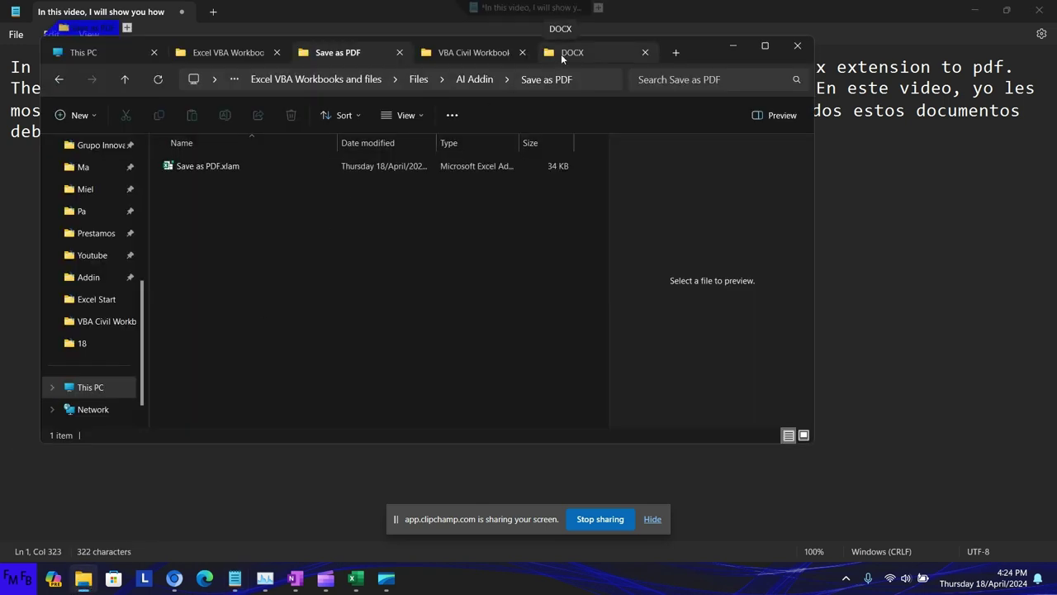
left_click(561, 54)
right_click(301, 248)
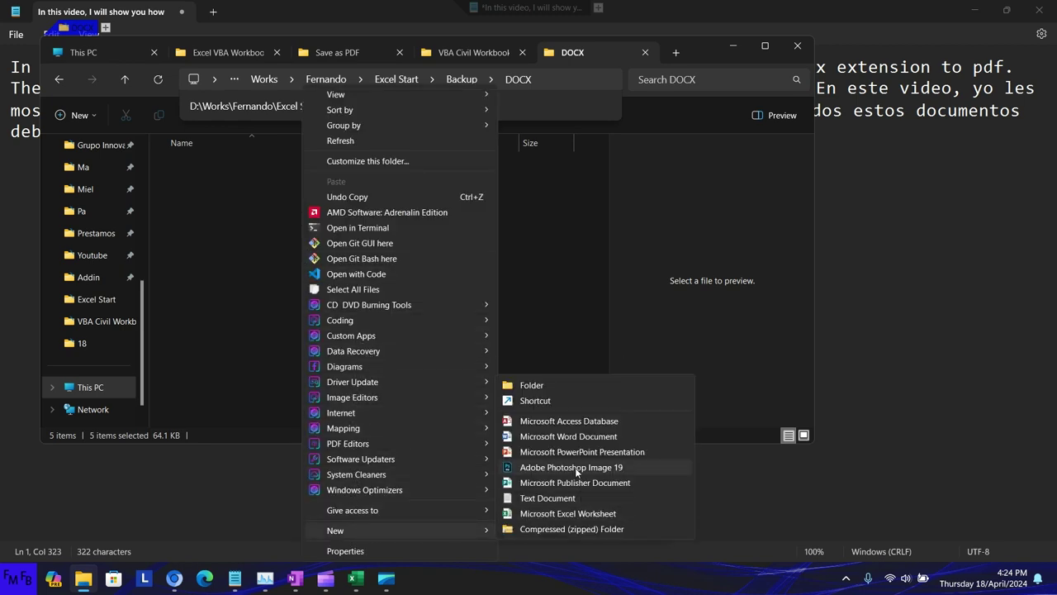
mouse_move(335, 530)
left_click(571, 438)
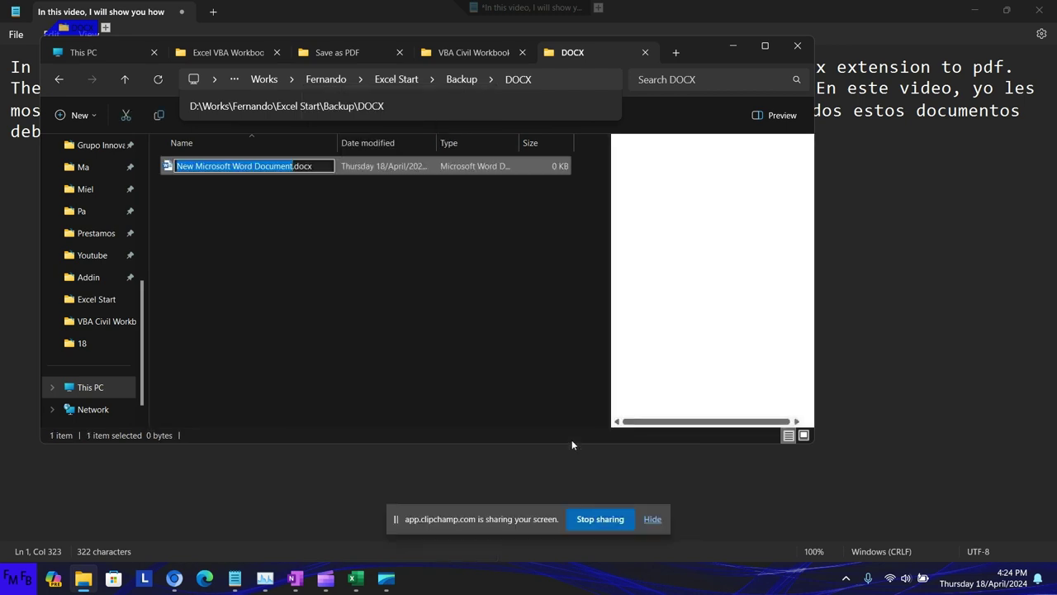
type("prueba")
key("Return")
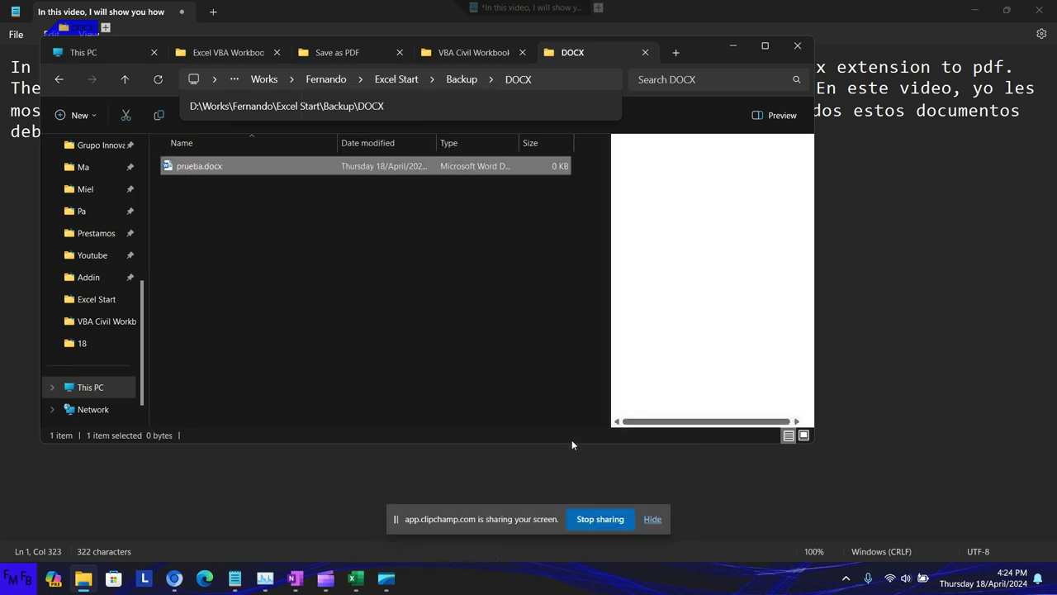
Step: Paste copies of prueba.docx into the folder and open the original in Word
key("ctrl+v")
key("ctrl+v")
key("ctrl+v")
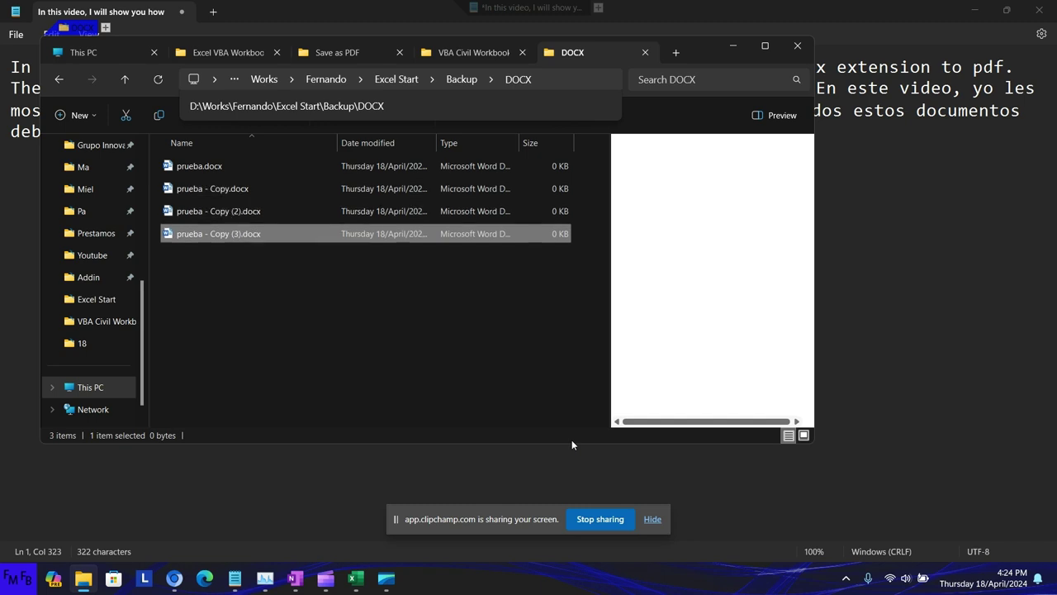
key("ctrl+v")
key("ctrl+v")
key("Up")
key("Up")
key("Up")
key("Up")
key("Up")
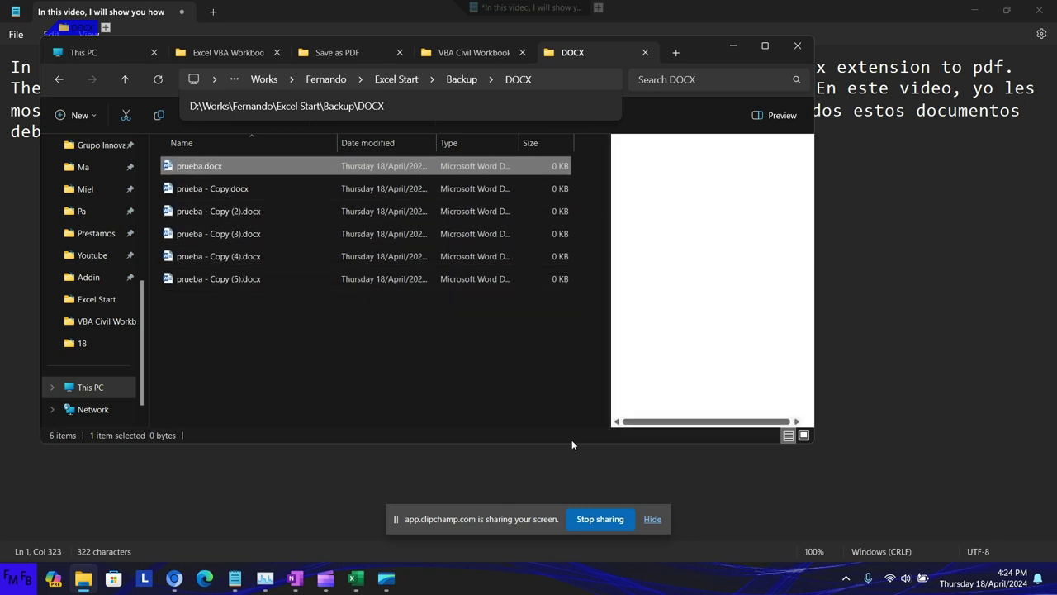
key("Return")
Step: Number prueba.docx as 1 and prueba - Copy.docx as 2, saving each
type("1")
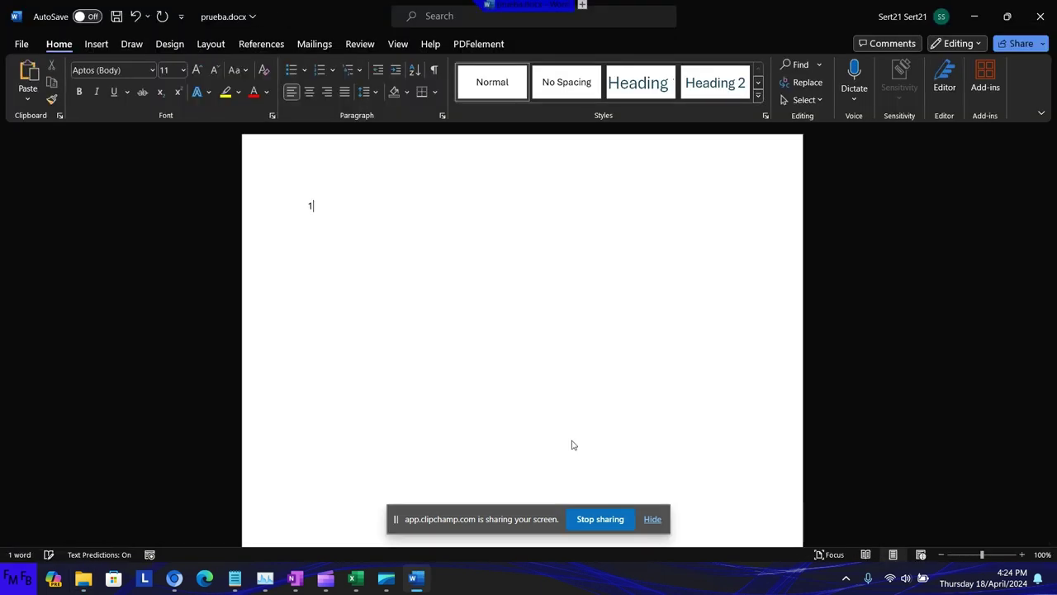
key("alt+F4")
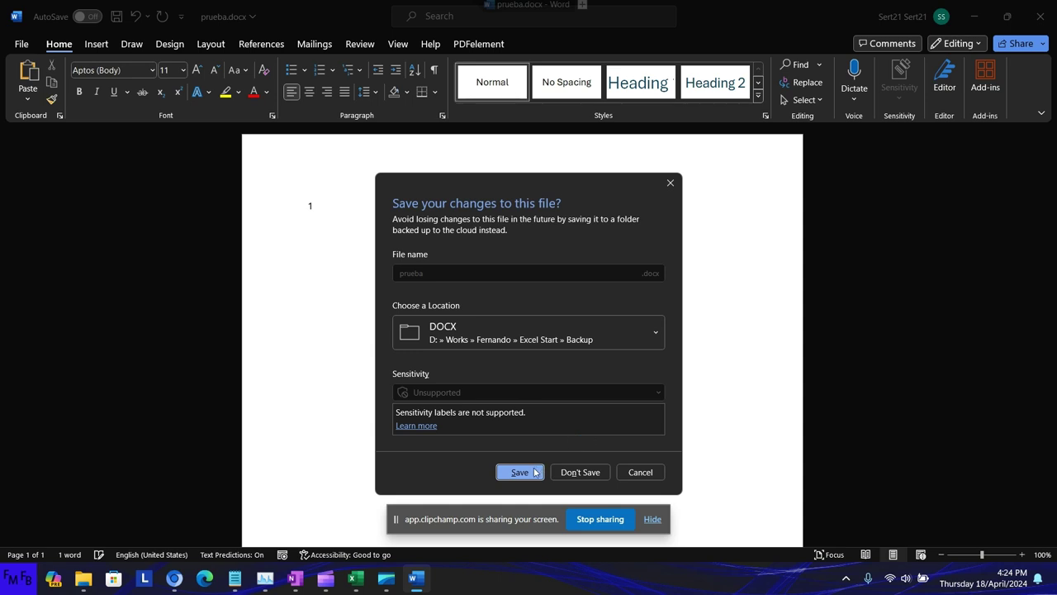
left_click(534, 472)
double_click(260, 189)
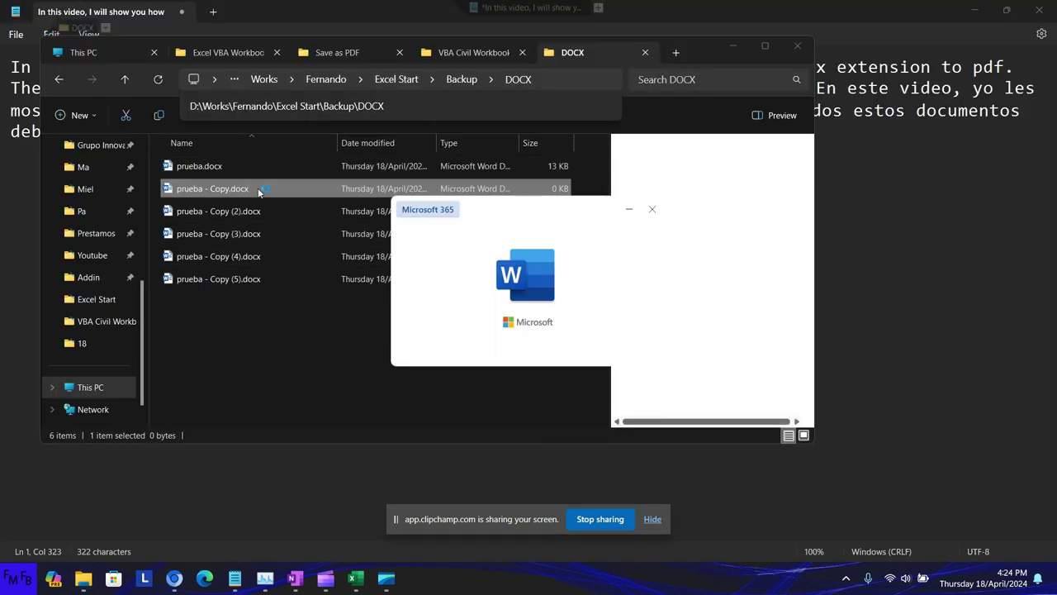
type("2")
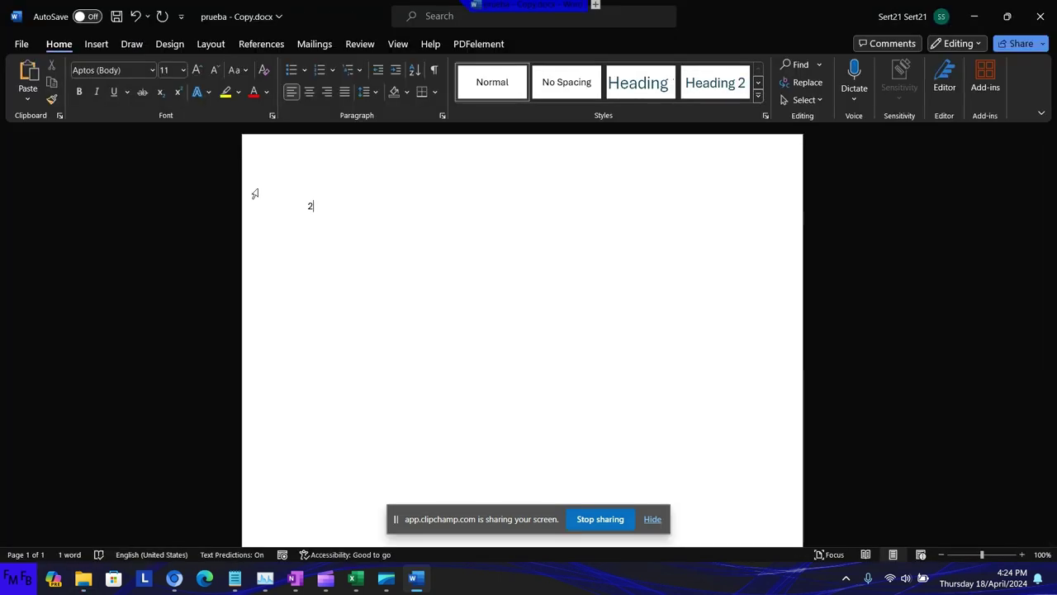
key("alt+F4")
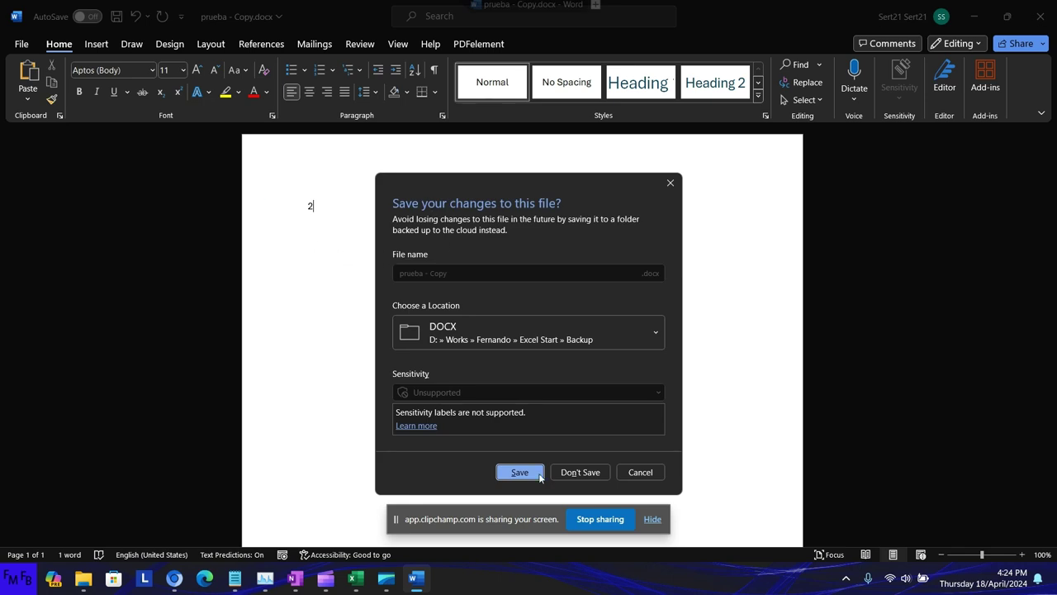
left_click(520, 471)
Step: Number prueba - Copy (2) as 3 and prueba - Copy (3) as 4, saving each
left_click(227, 212)
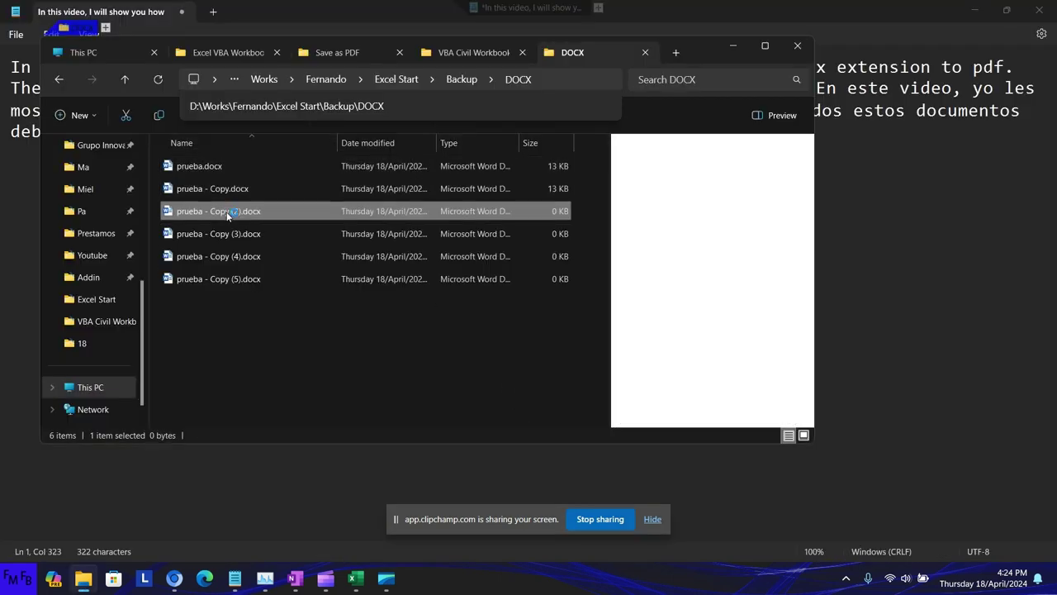
double_click(227, 212)
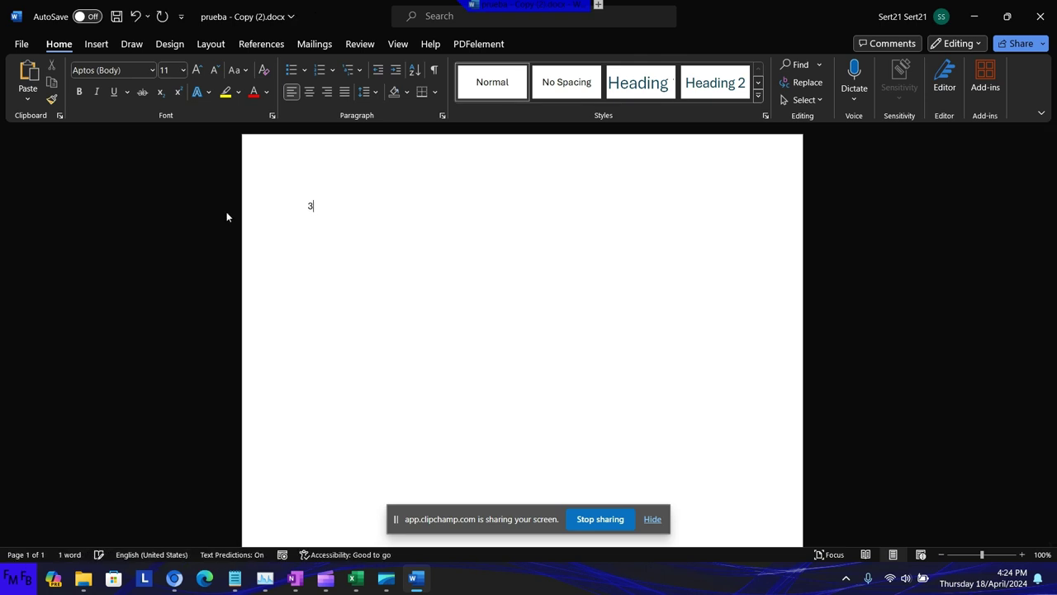
key("alt+F4")
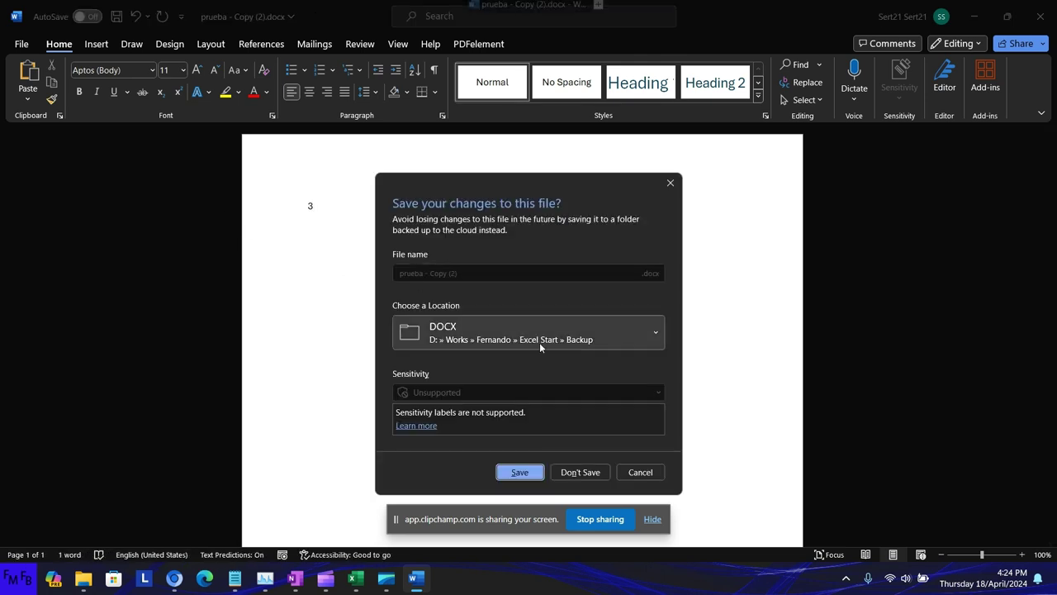
left_click(510, 469)
double_click(248, 236)
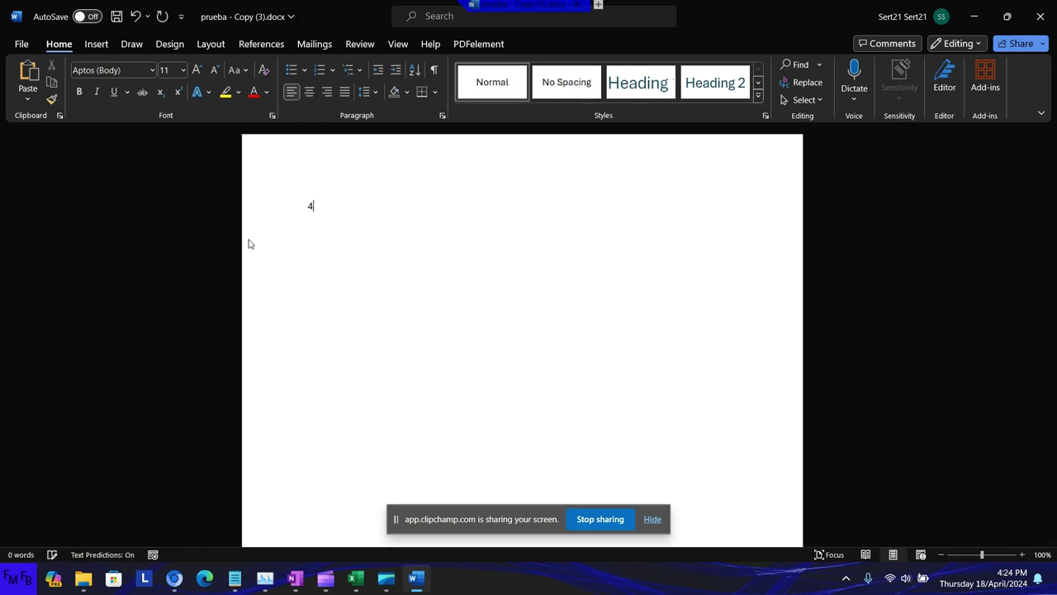
key("alt+F4")
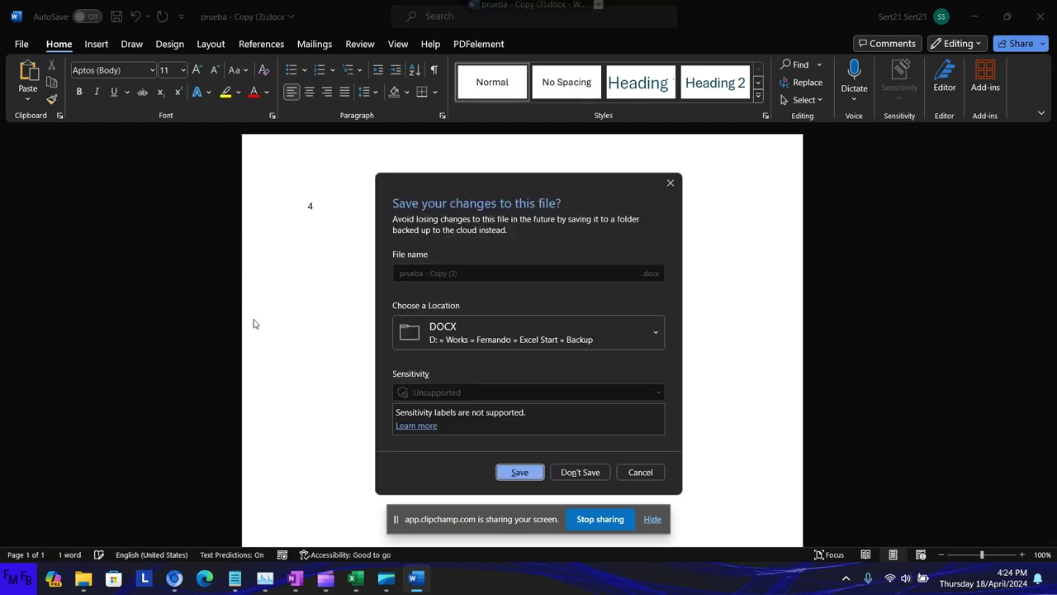
left_click(509, 471)
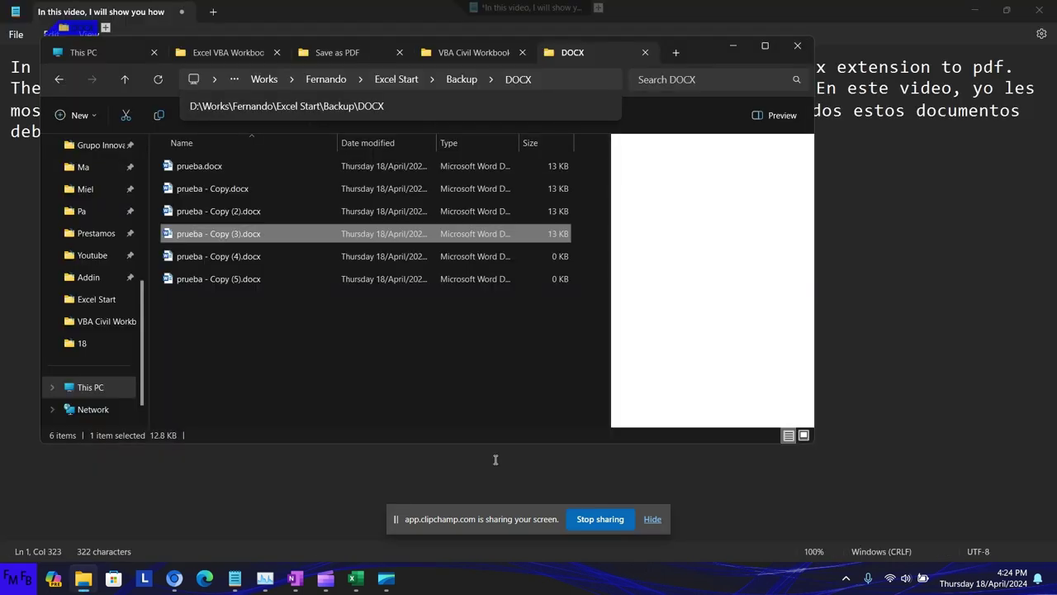
Step: Number prueba - Copy (4) as 5 and prueba - Copy (5) as 6, saving each
double_click(246, 254)
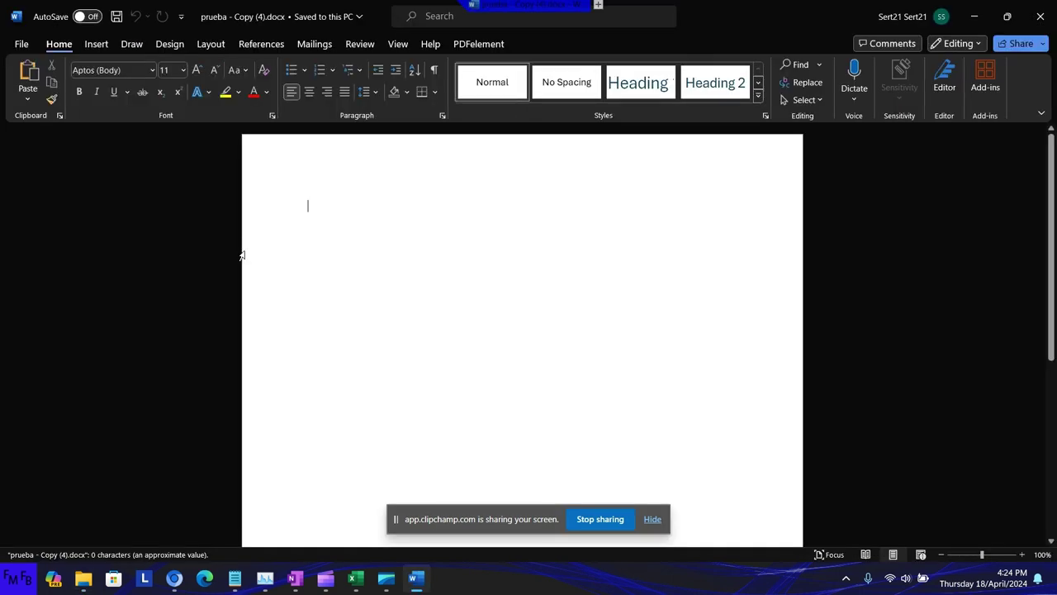
type("5")
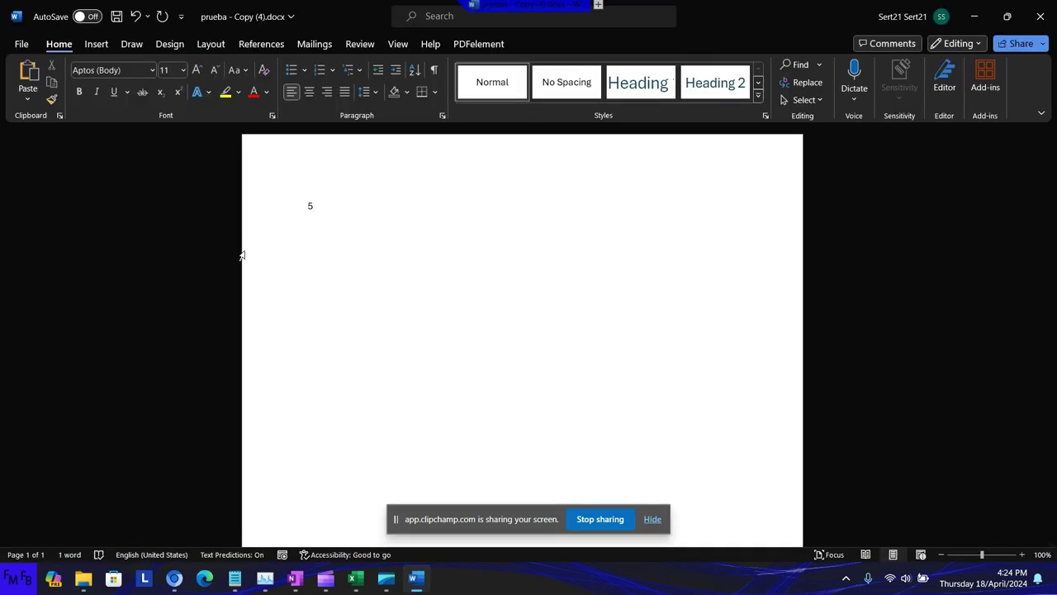
key("alt+F4")
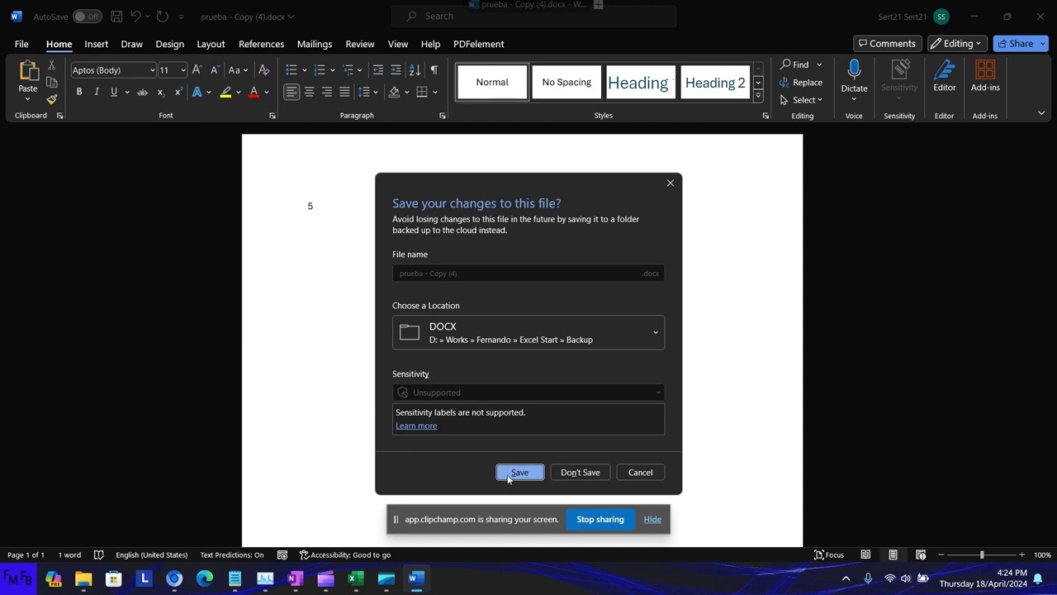
left_click(508, 475)
key("Down")
key("Return")
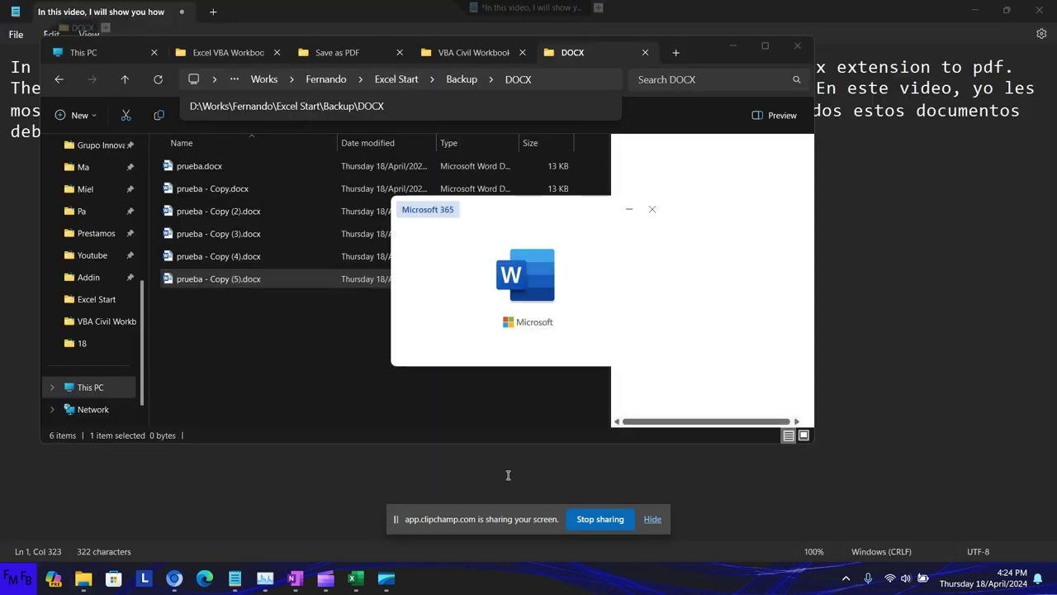
type("6")
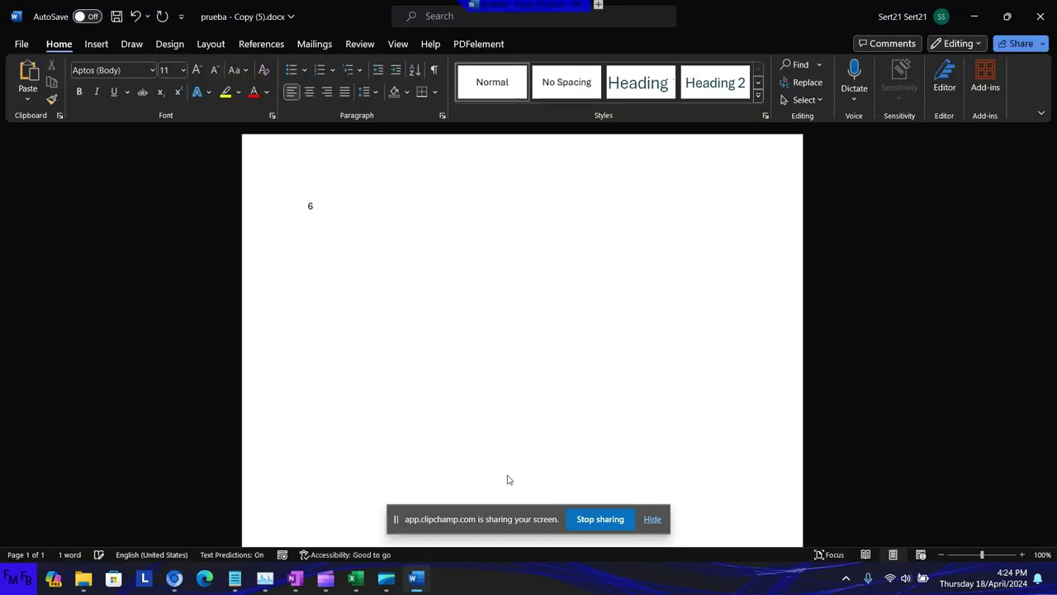
key("alt+F4")
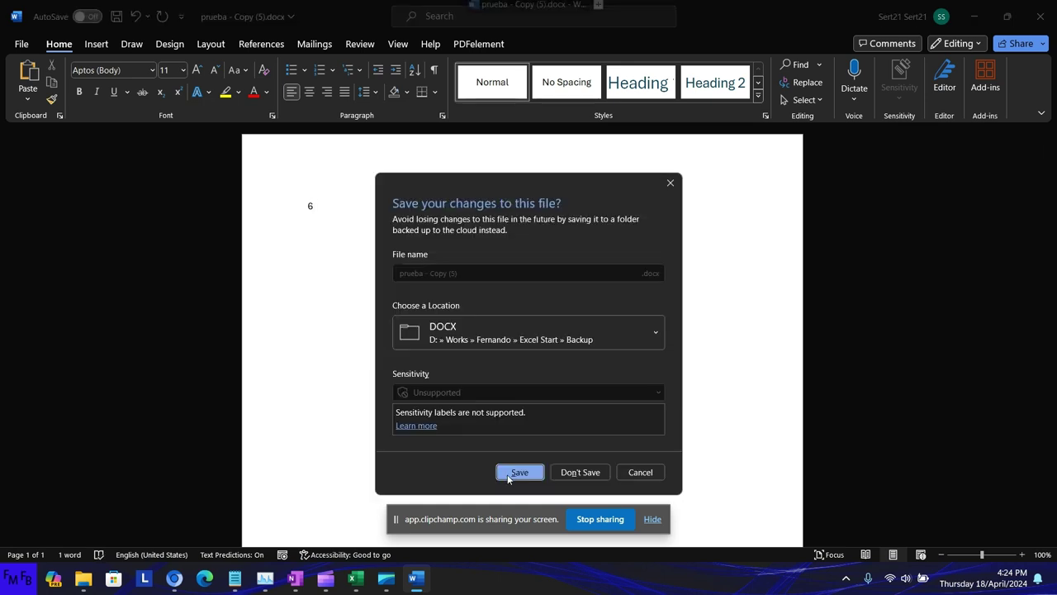
left_click(508, 478)
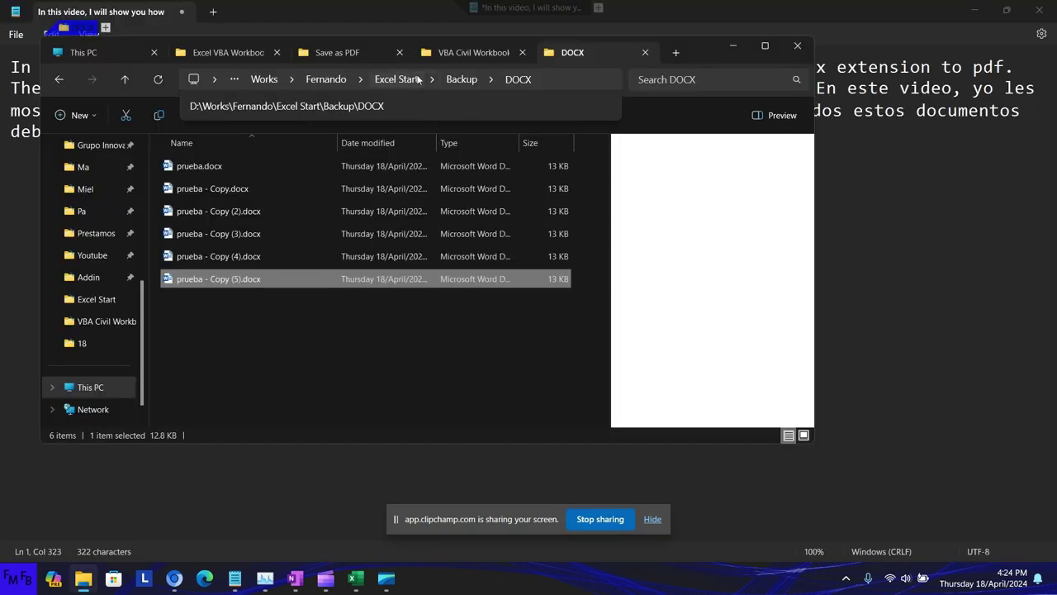
Step: Select Save as PDF.xlam in its folder, then return to the Notepad note
left_click(354, 53)
left_click(229, 164)
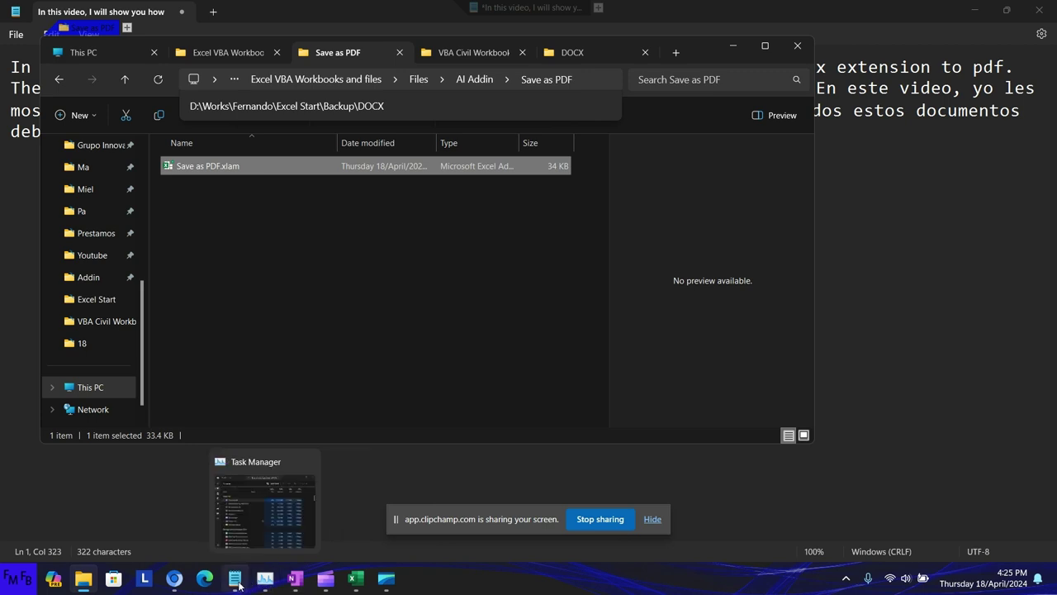
left_click(236, 579)
Step: Replace the note with 'You need to open excel, click options, advanced, scroll down to…'
key("ctrl+a")
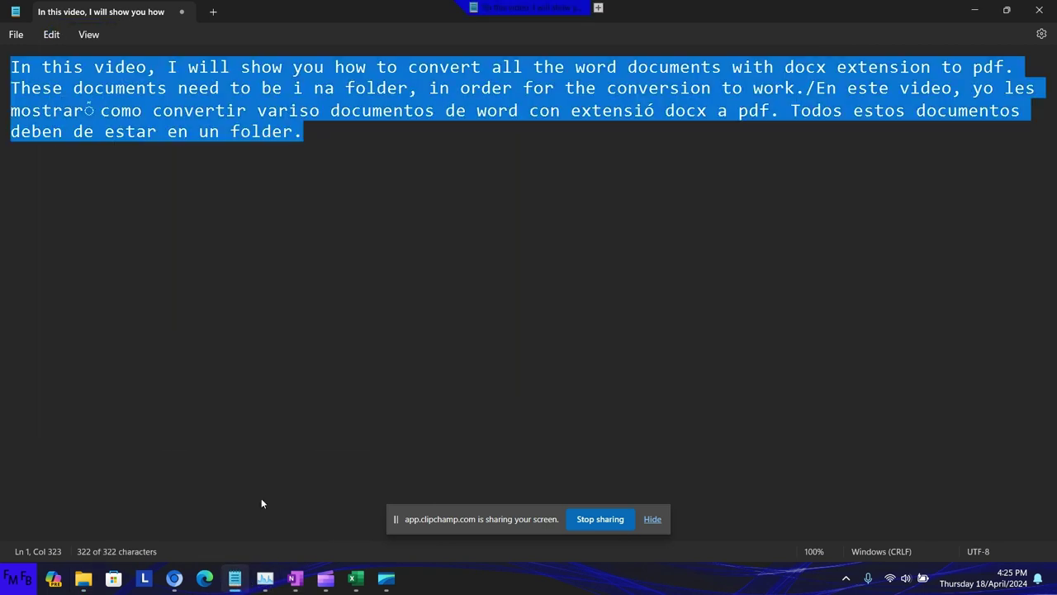
type("Deben d")
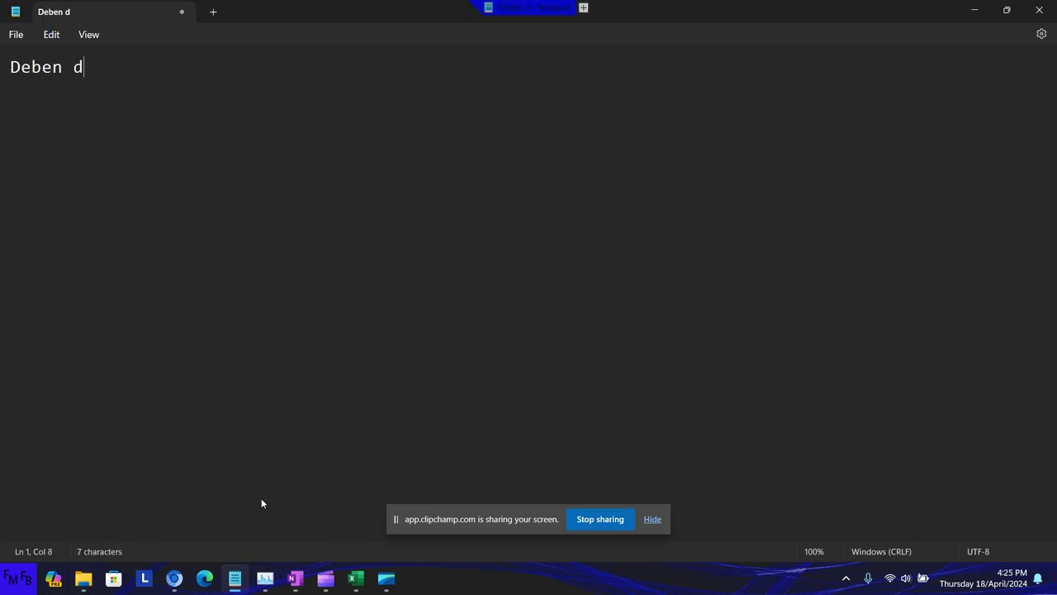
type("e abrir E")
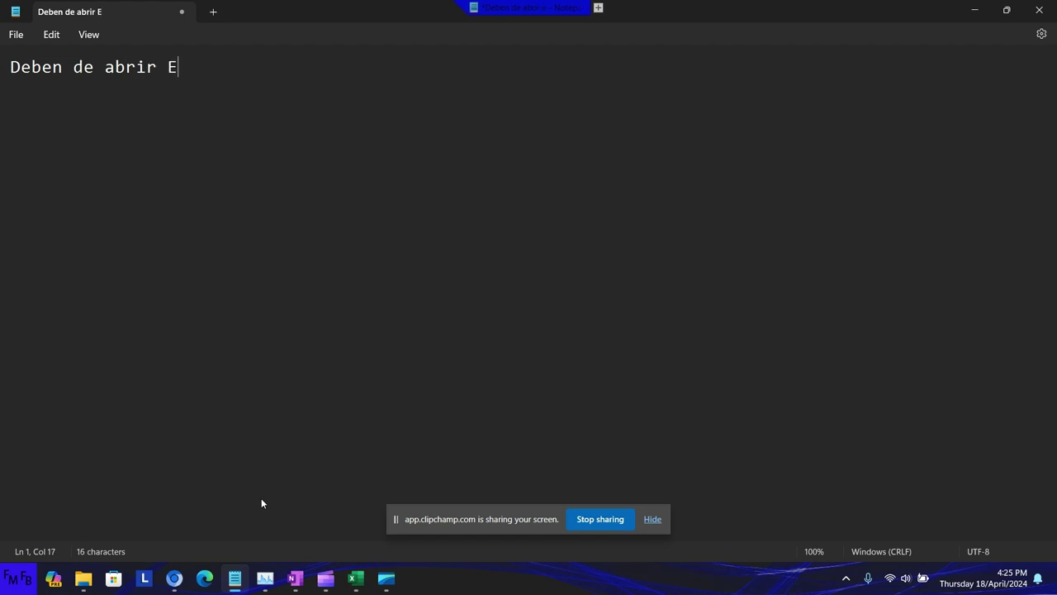
type("xcel y")
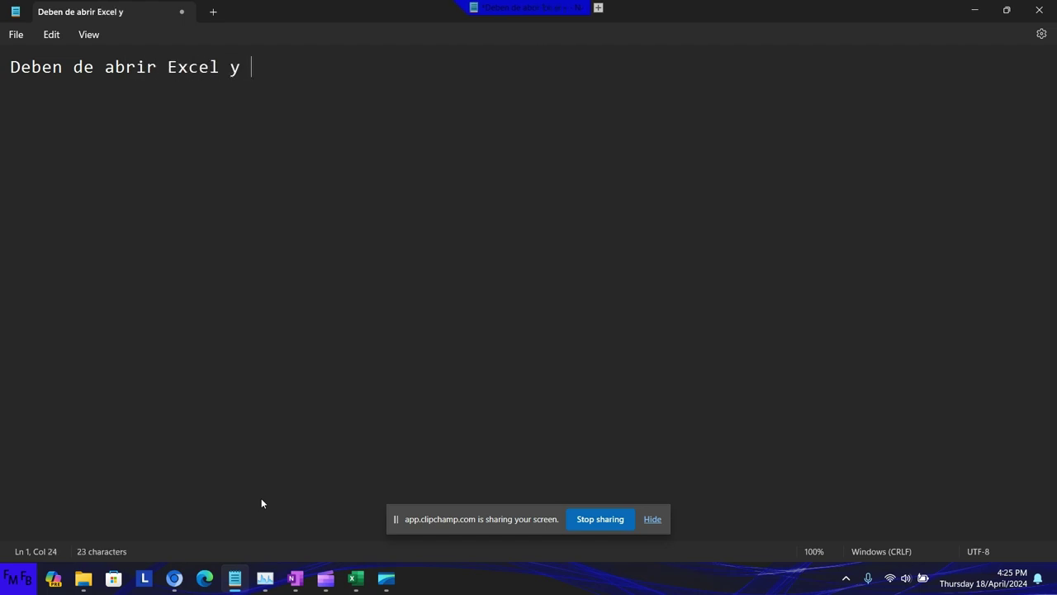
key("BackSpace")
key("BackSpace")
type(", dar clic")
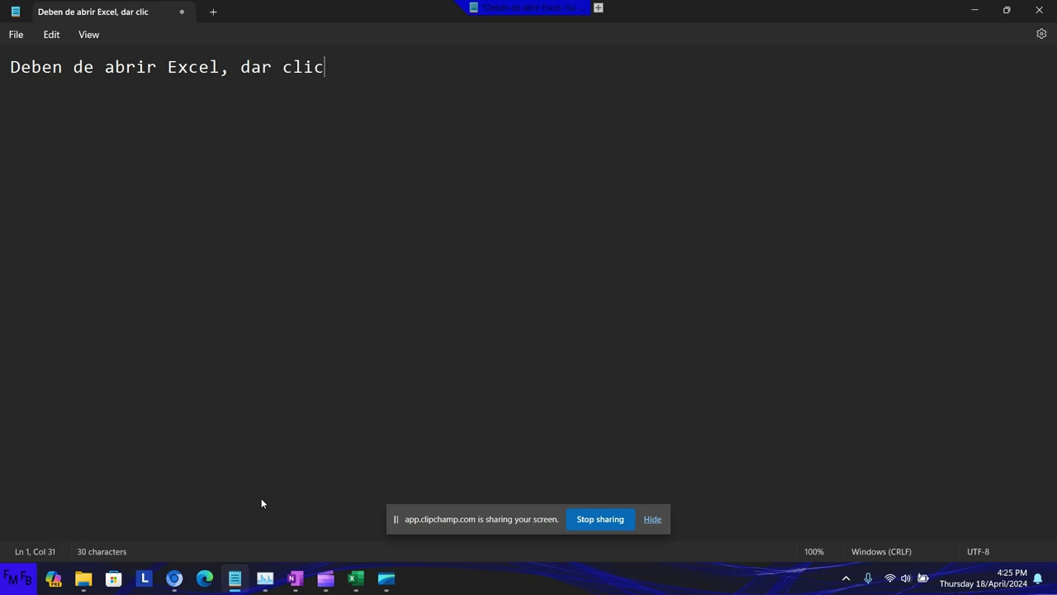
key("BackSpace")
key("BackSpace")
key("BackSpace")
key("BackSpace")
key("BackSpace")
key("BackSpace")
key("BackSpace")
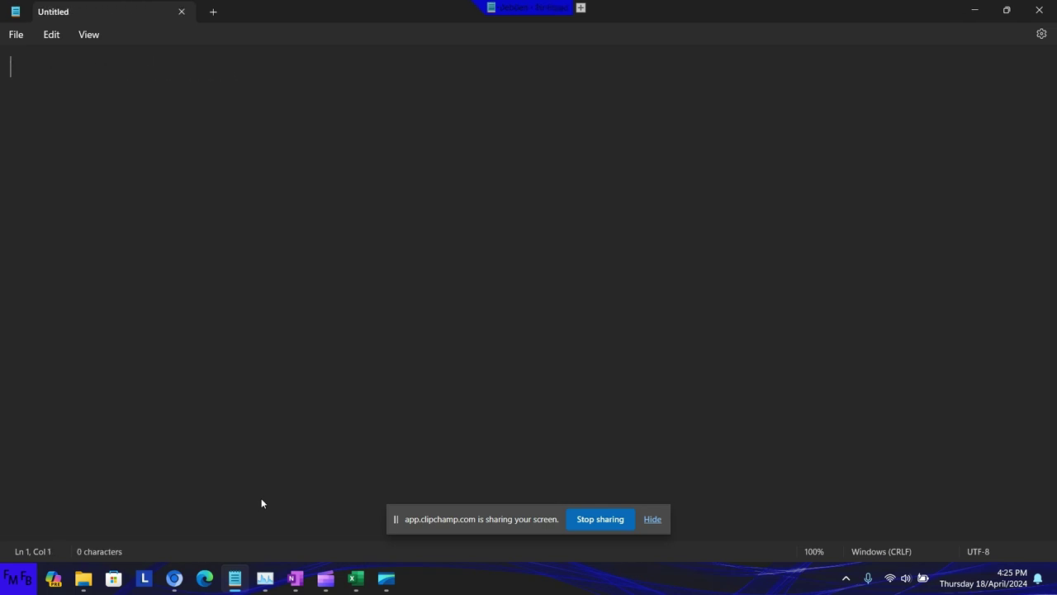
type("You ")
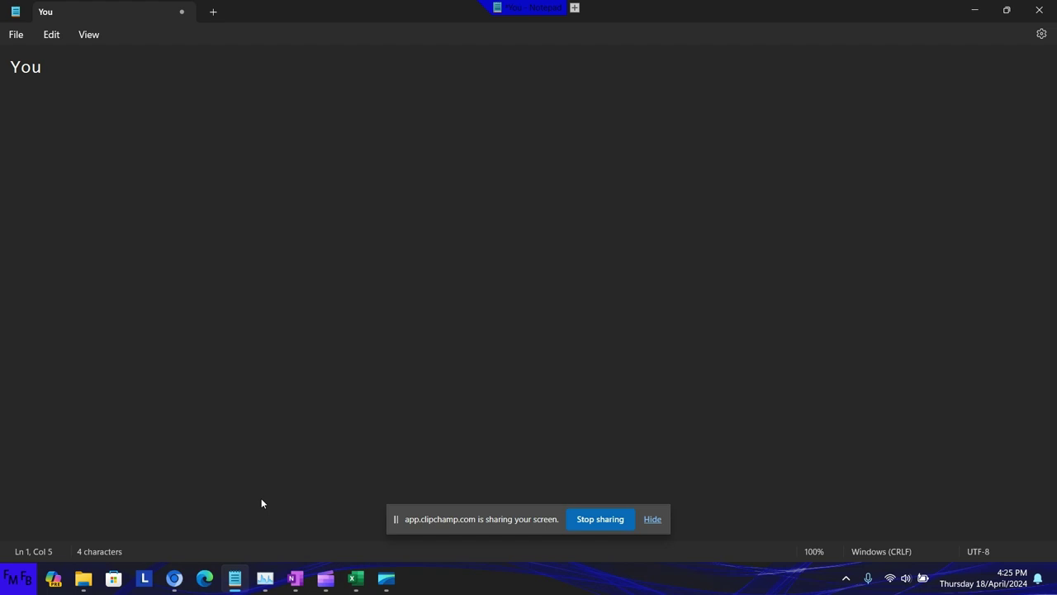
type("need to op")
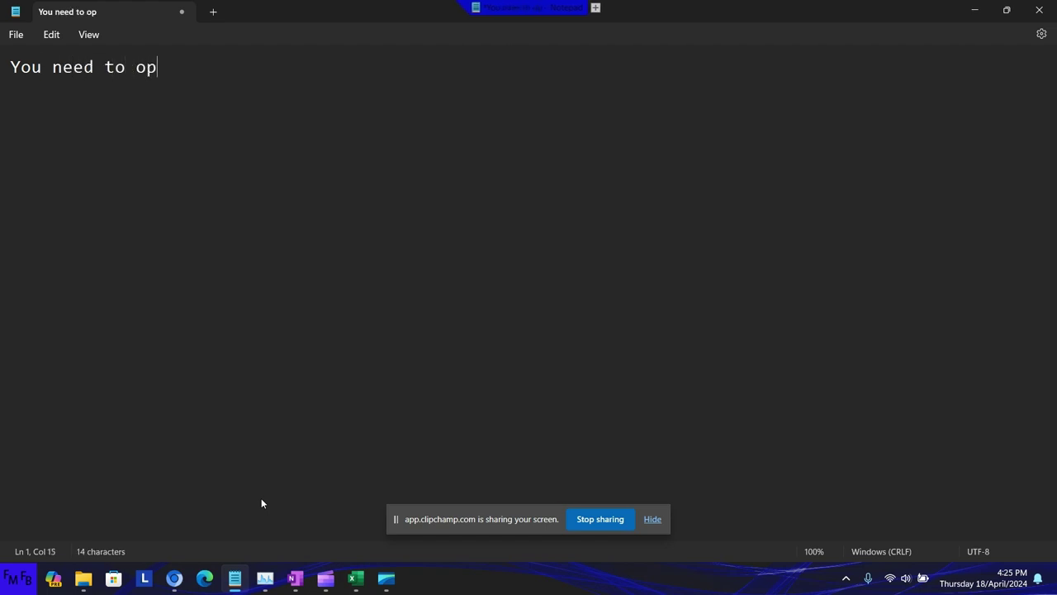
type("en exce")
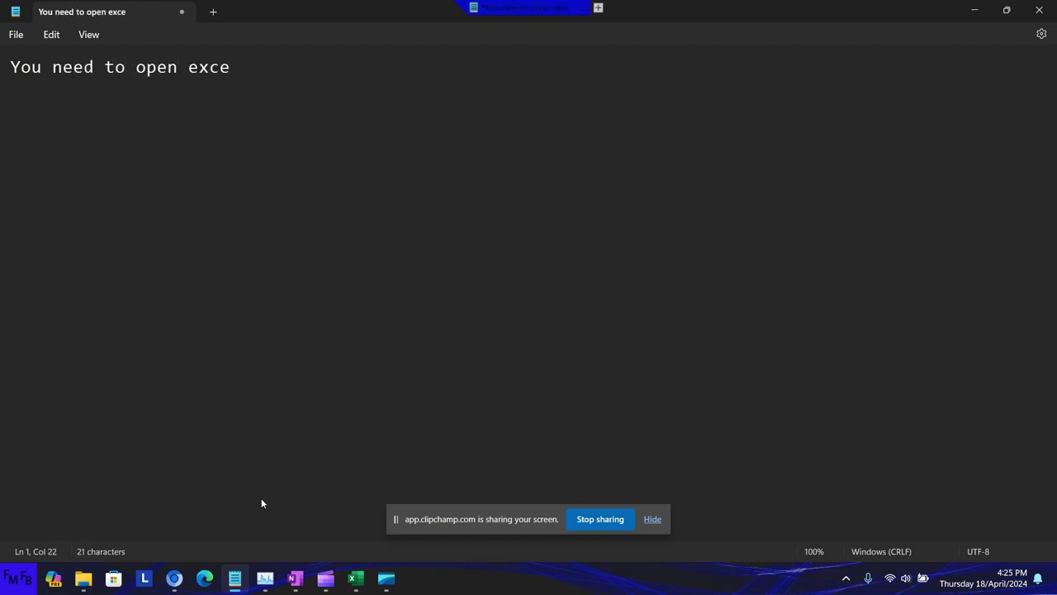
type("l, clic")
type("k op")
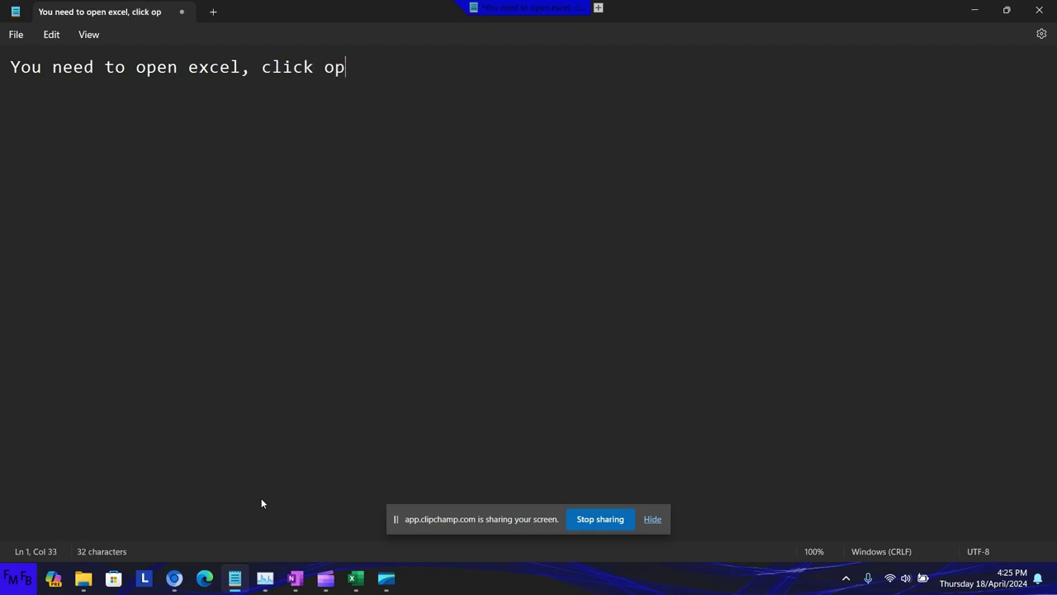
type("tions, ")
type("advanced, ")
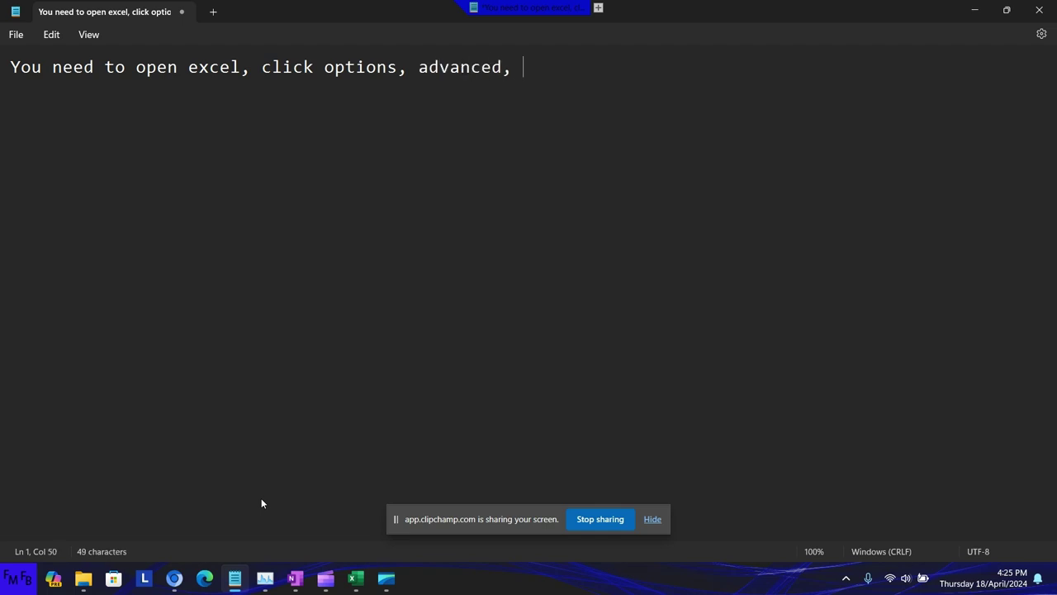
type("scroll ")
type("down")
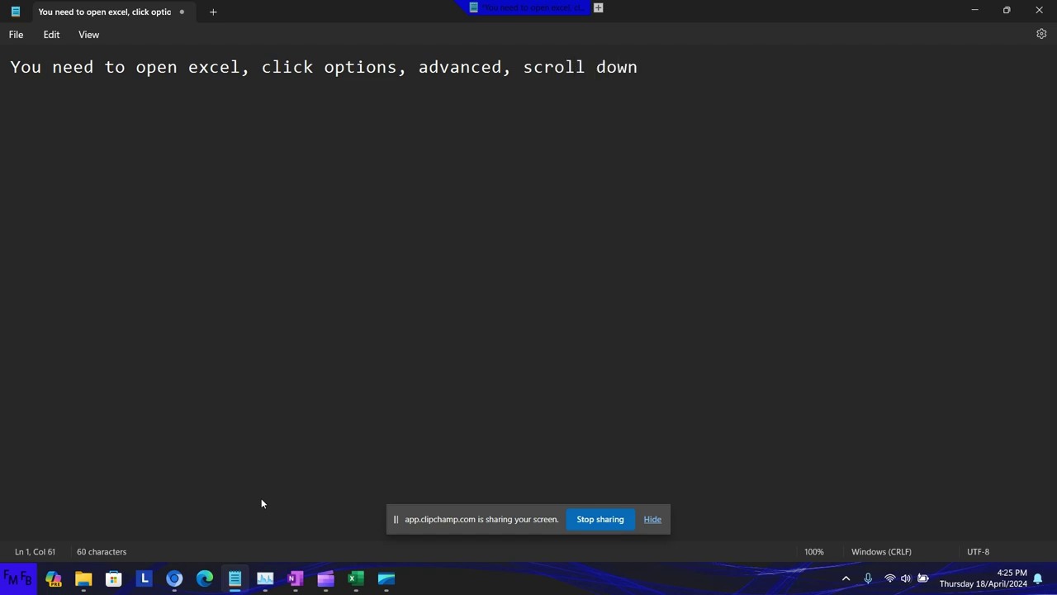
type(" to the s")
type("ection tha")
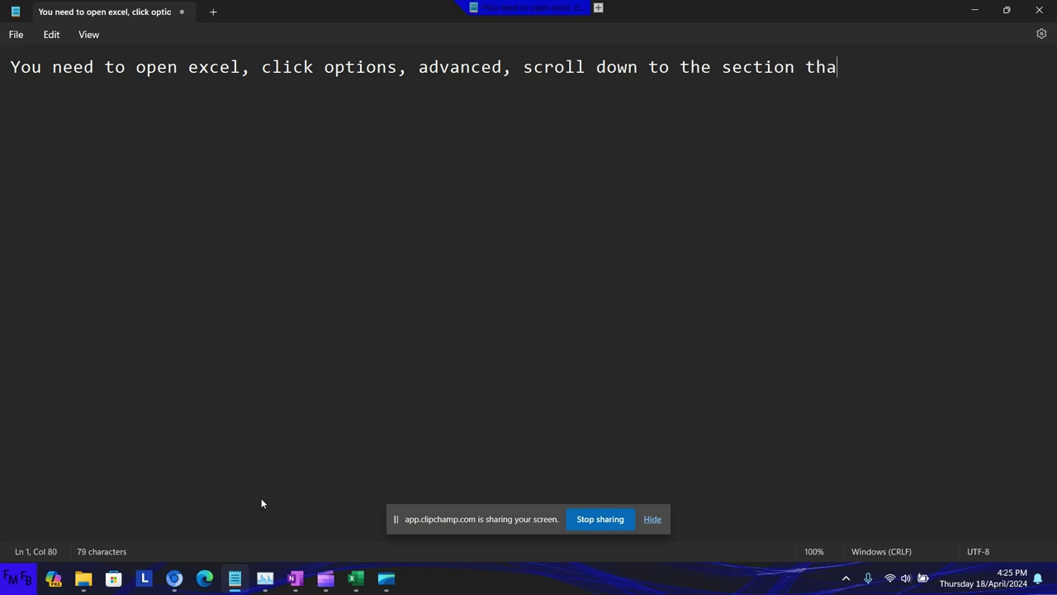
type("t says A")
Step: Add 'At startup open all files located in:' with the add-ins folder path, then begin 'Usted debe'
type("t")
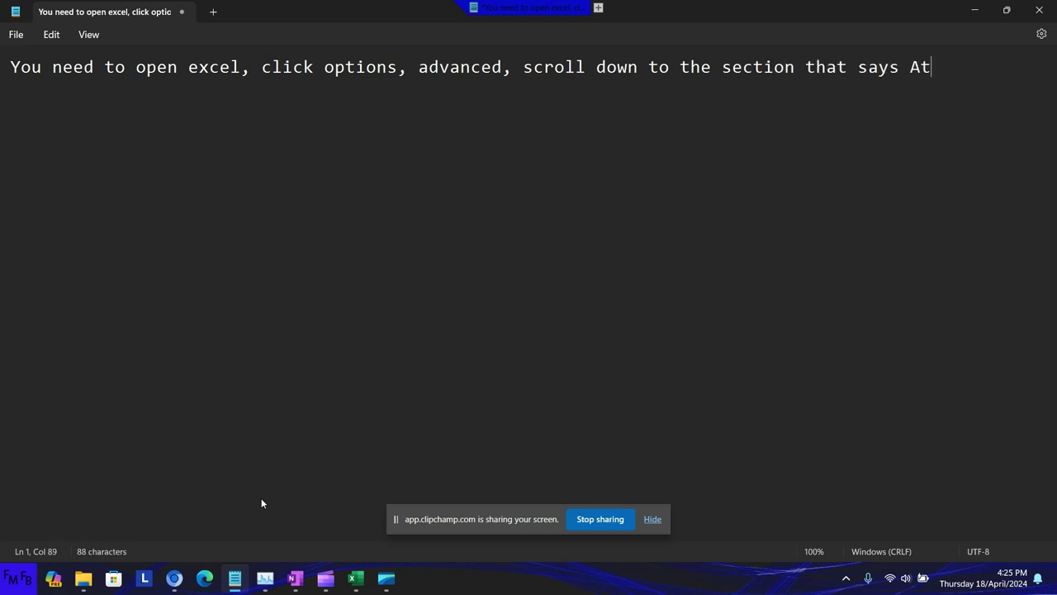
type(" statu")
type("pop")
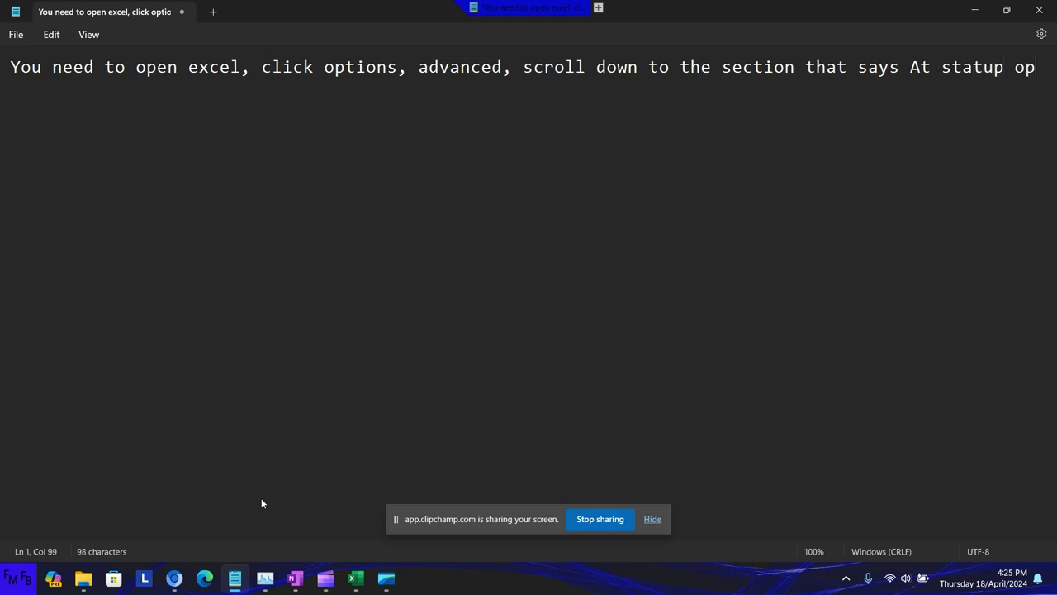
type("en all fil")
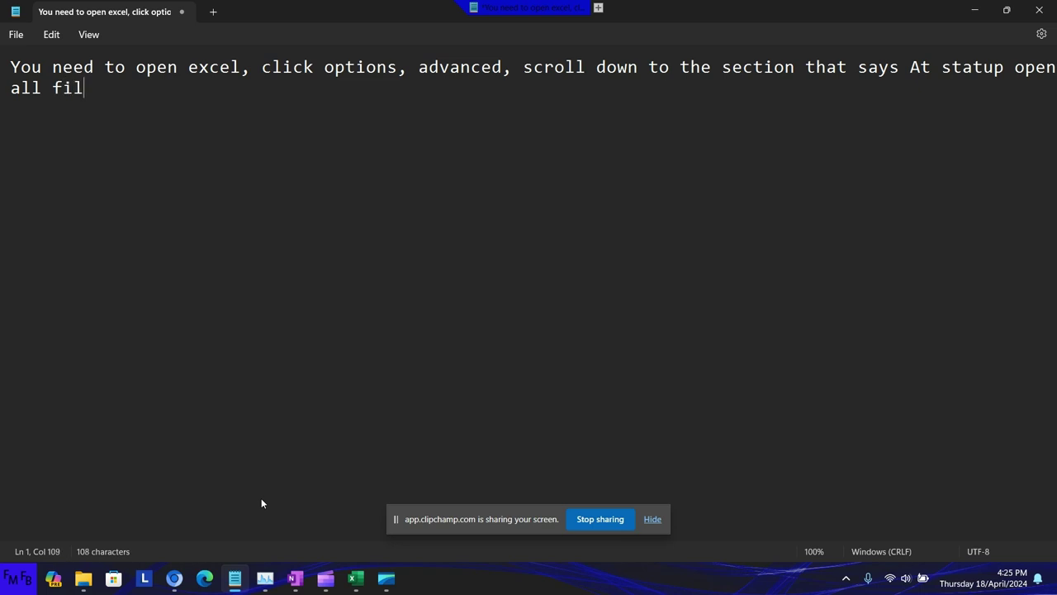
type("es located ")
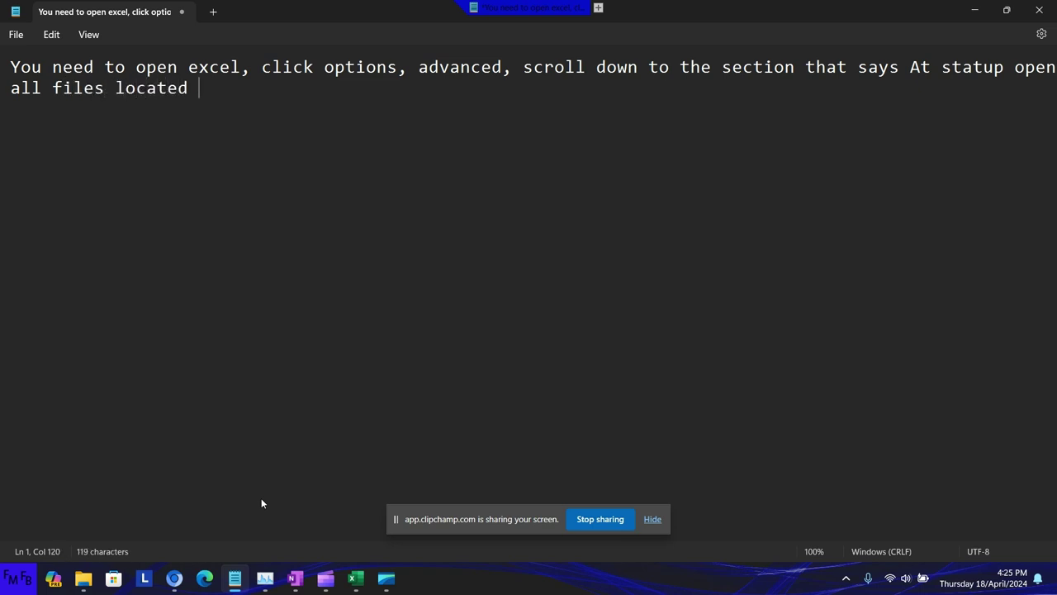
type("in:")
type(" and ")
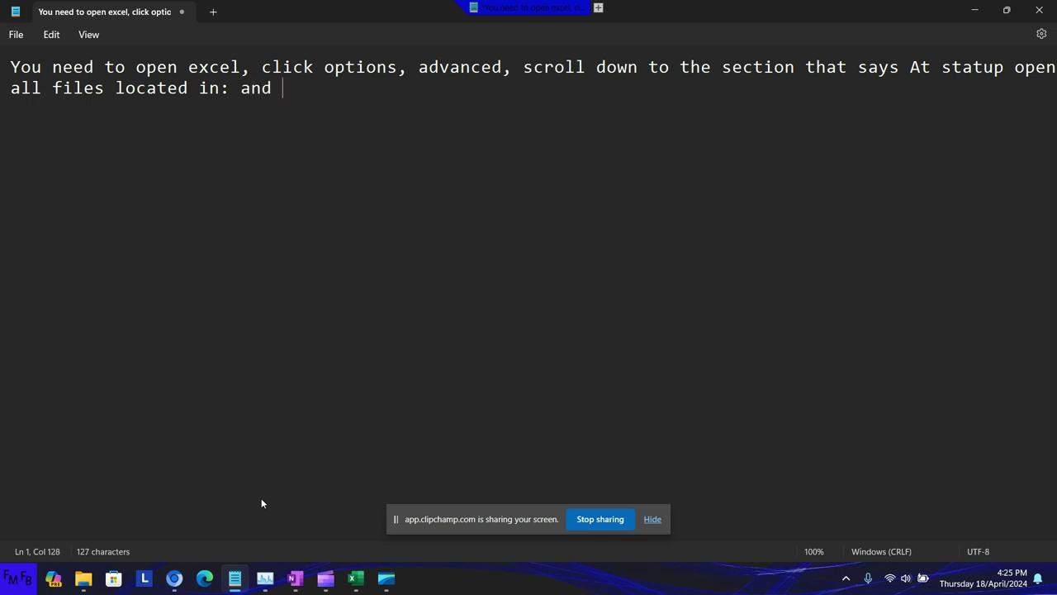
type("here you ")
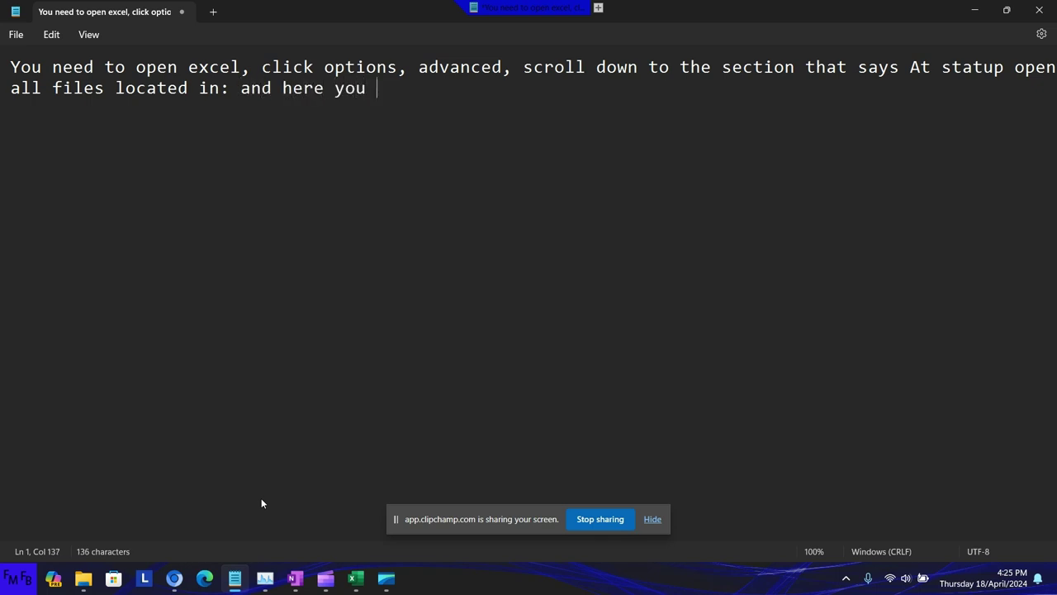
type("neded ")
type("to place ")
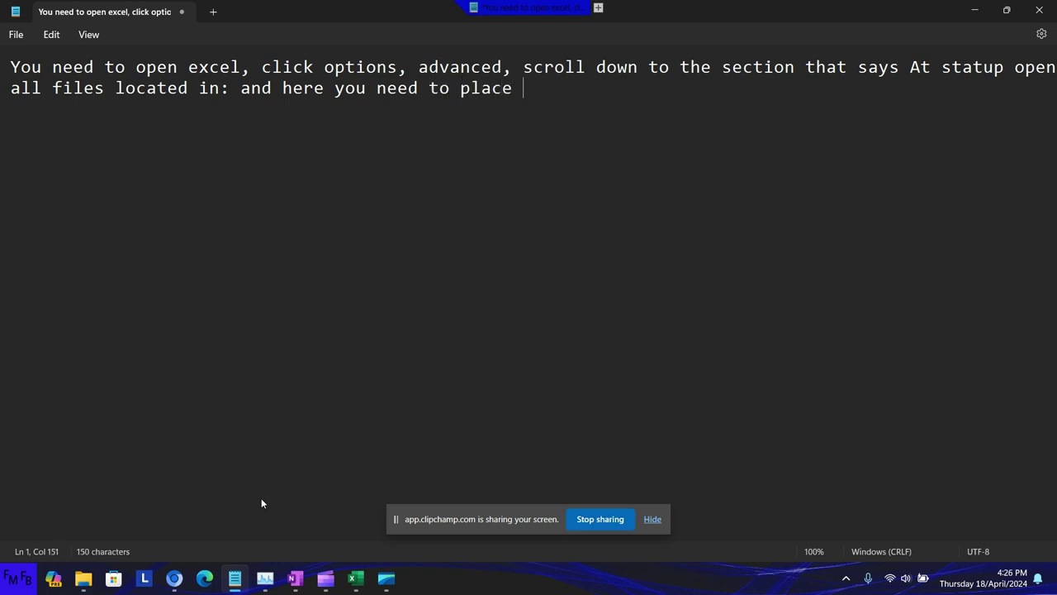
type("the path o")
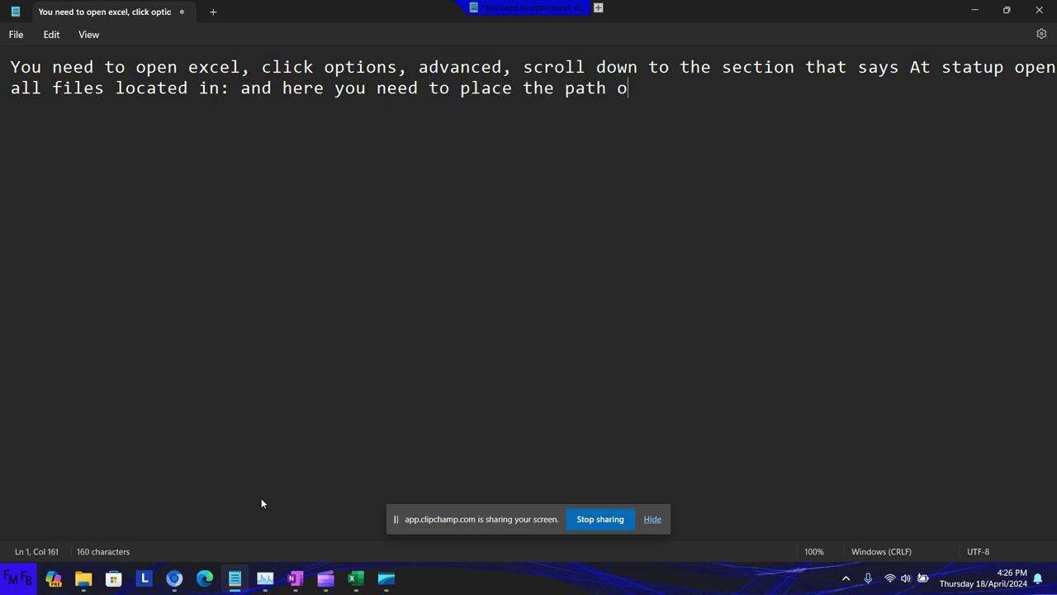
type("f the folder ")
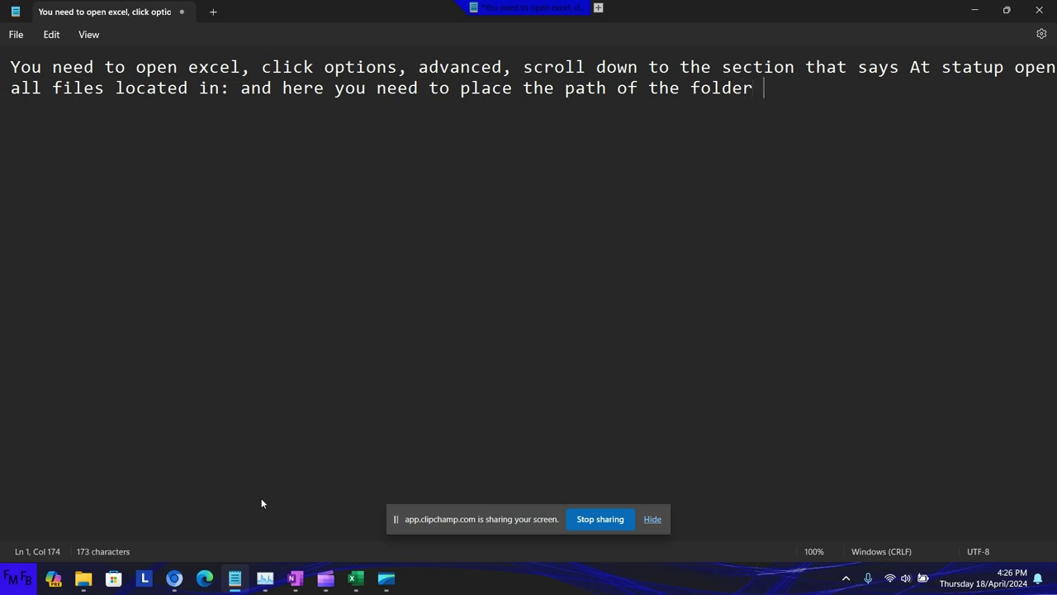
type("that conta")
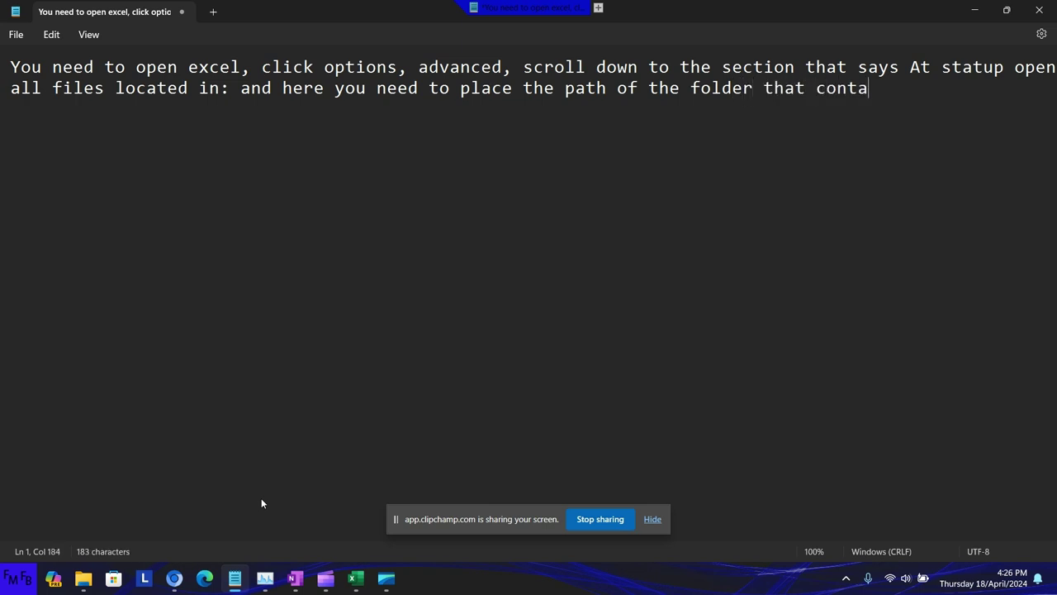
type("ins you")
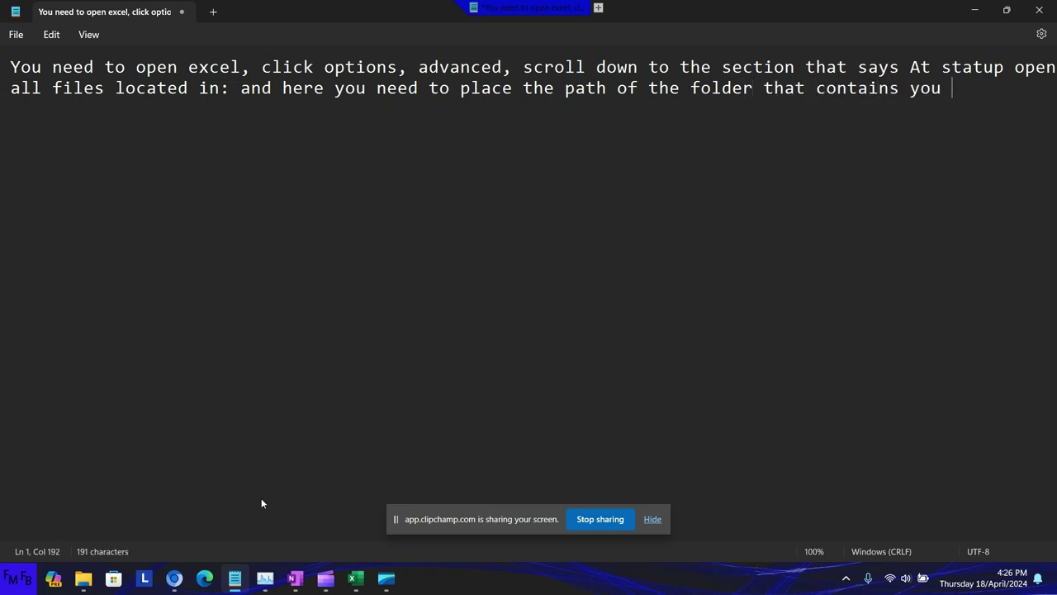
type("r addins.")
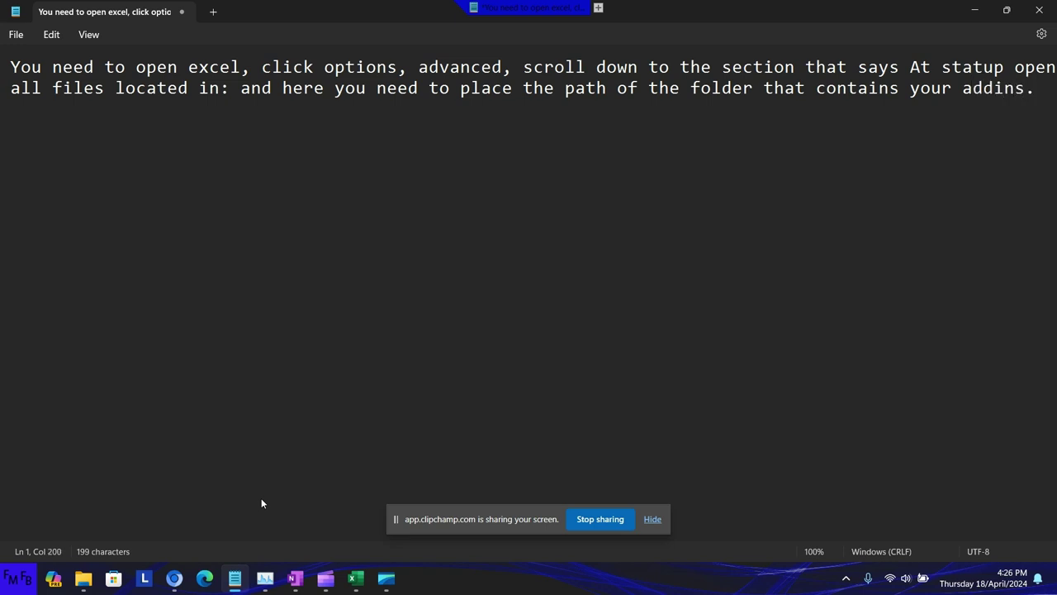
type("U")
type("sted debe ")
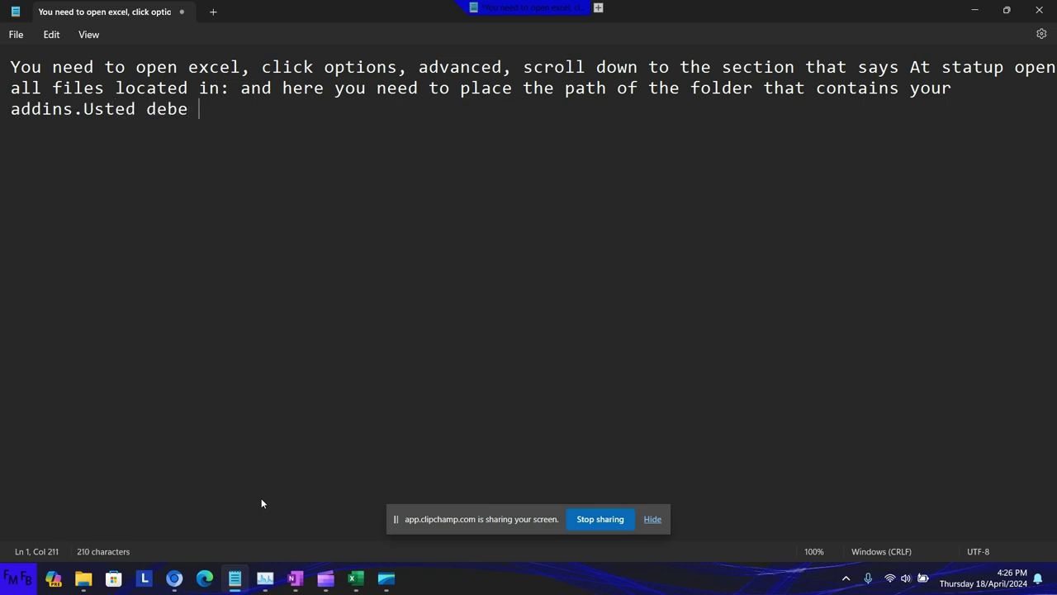
type("de abrir e")
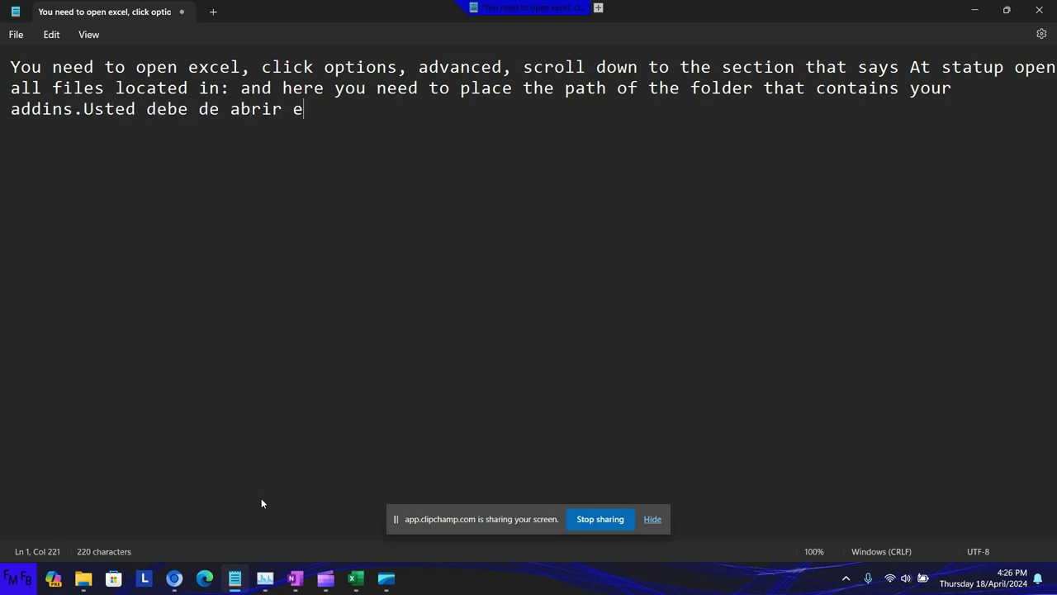
type("xcel, ")
type("dar ")
type("clicen")
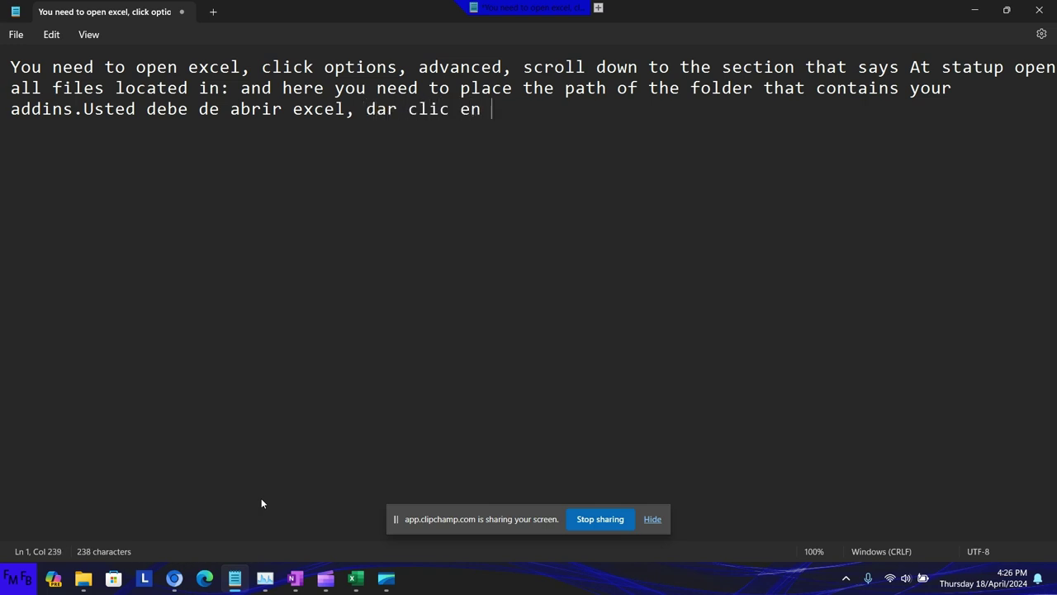
type("opciones,")
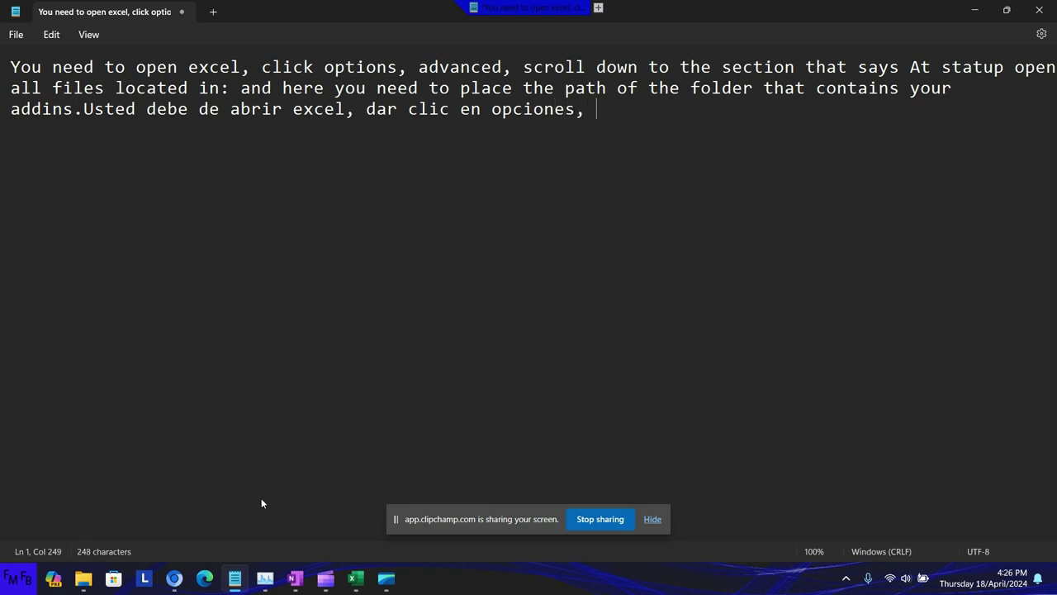
type("luego ava")
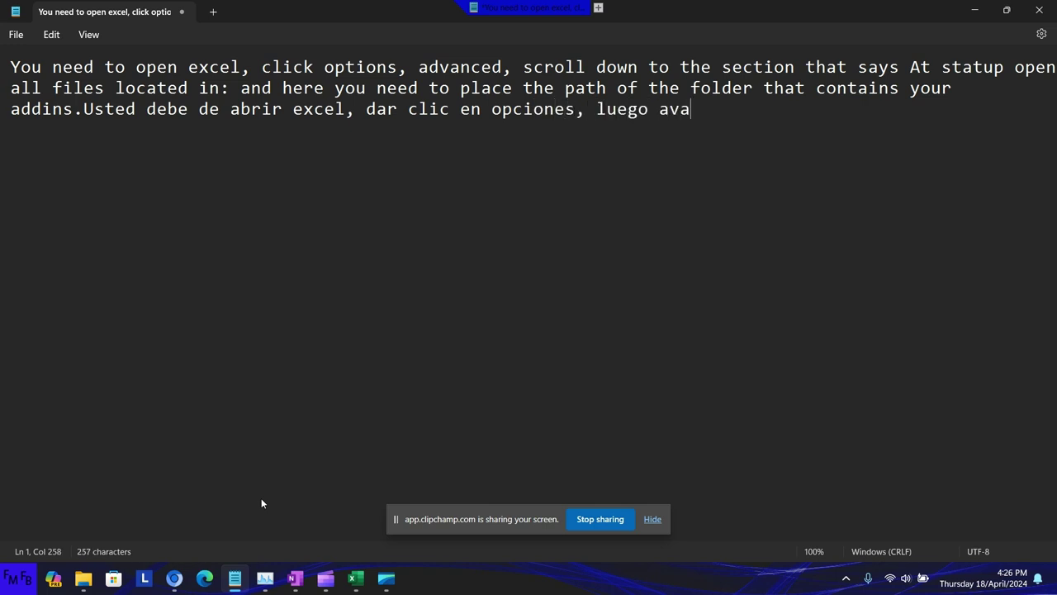
type("nzado y")
type(" luego ")
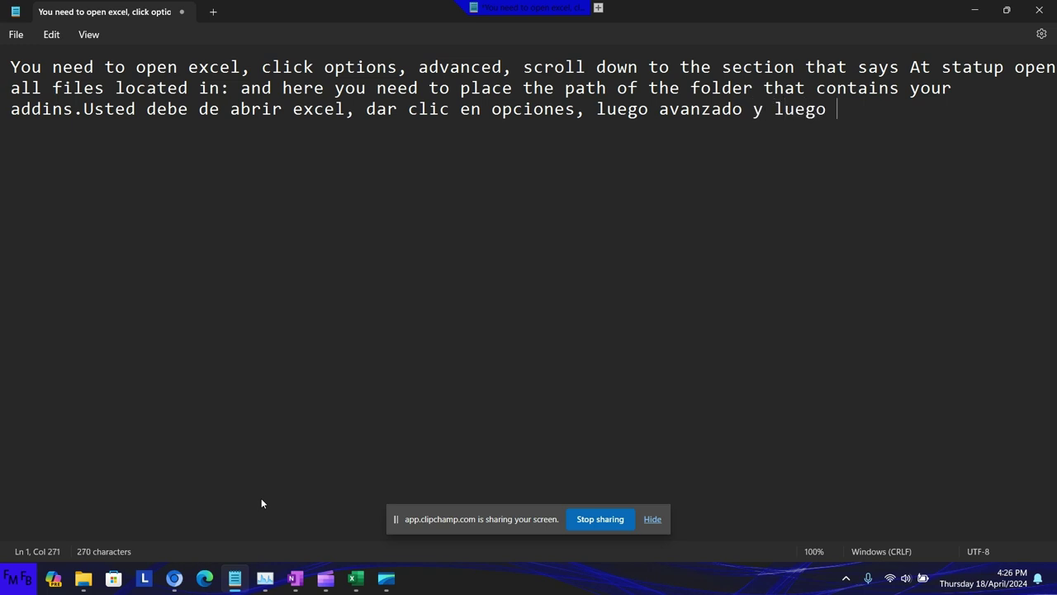
type("ba")
type("jar hasta ")
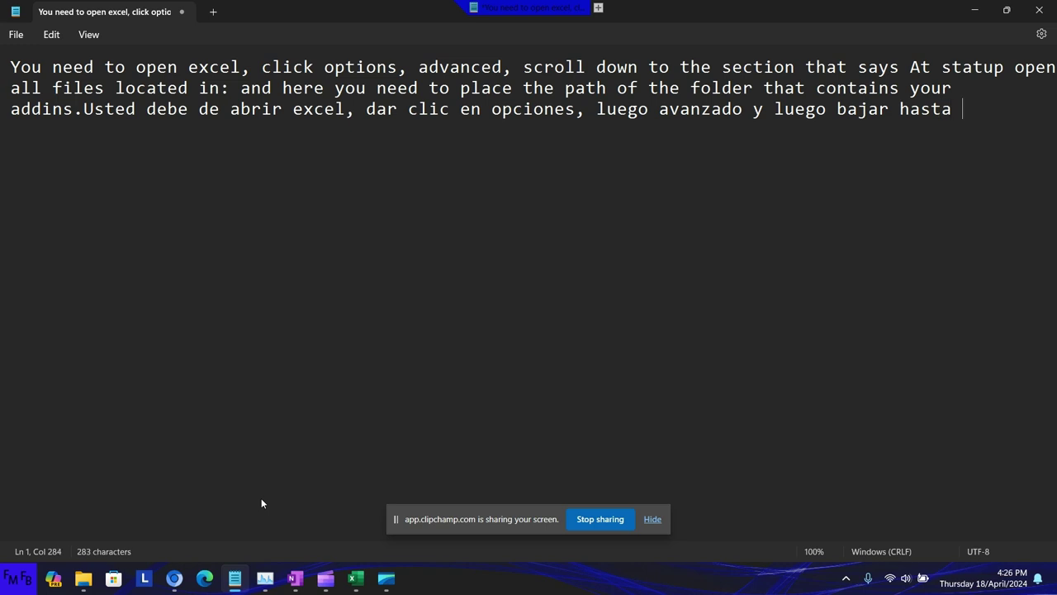
type("la secci")
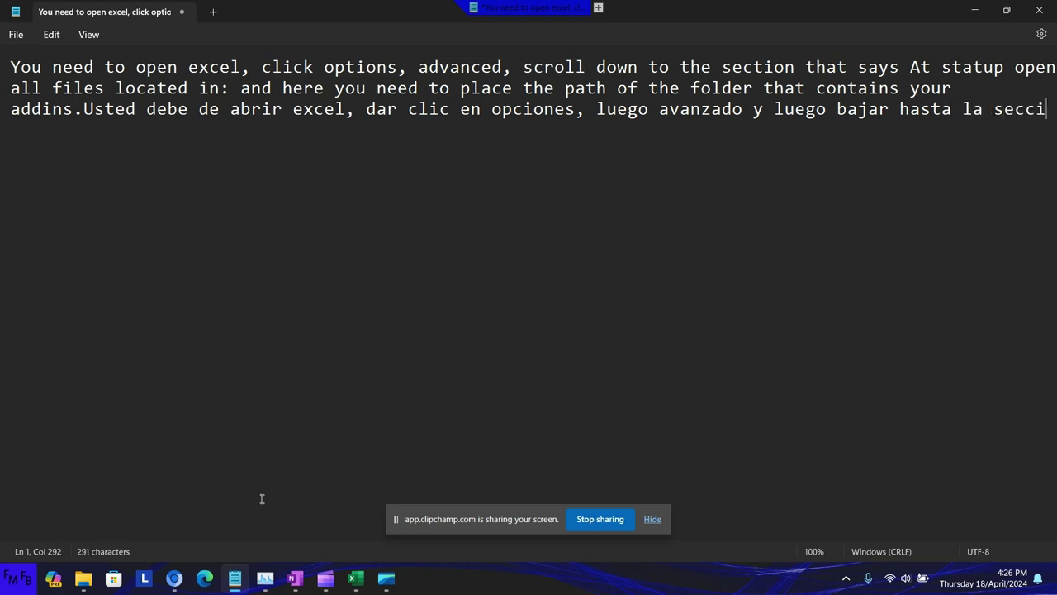
type("ón que ")
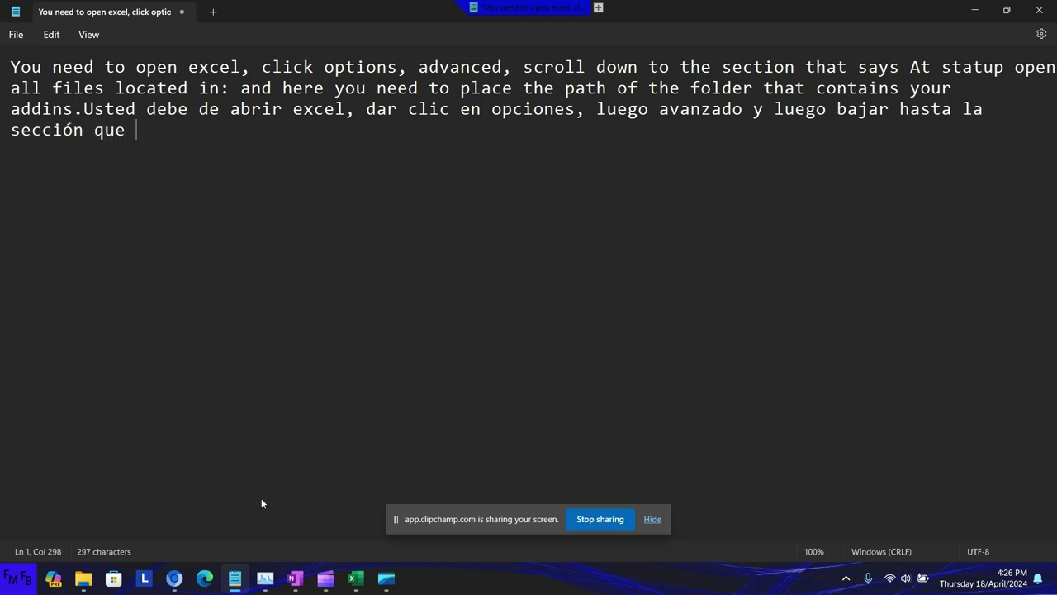
type("dice At")
type(" star")
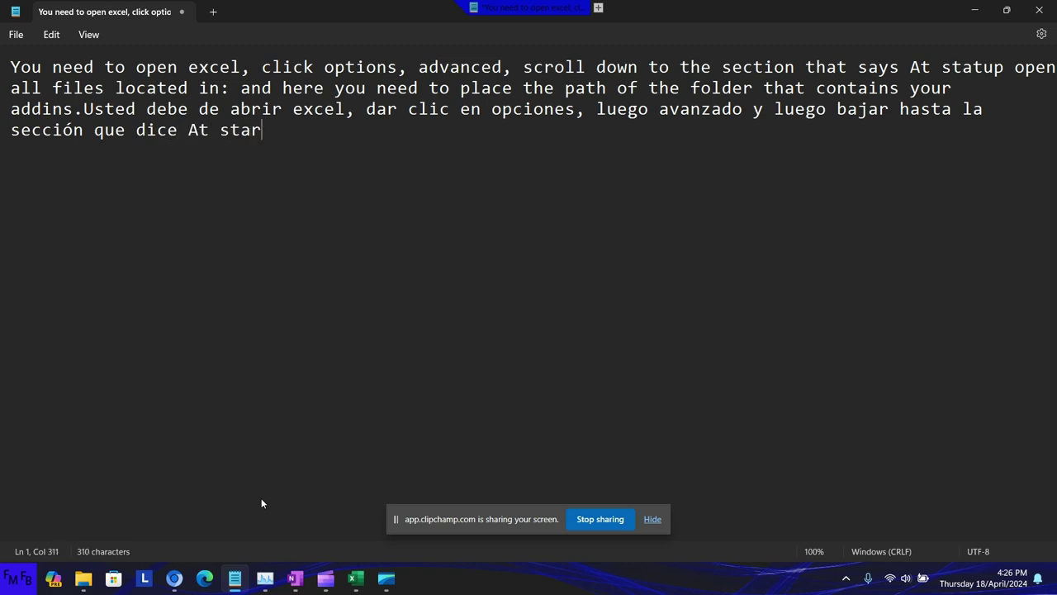
type("tup")
type(" open all f")
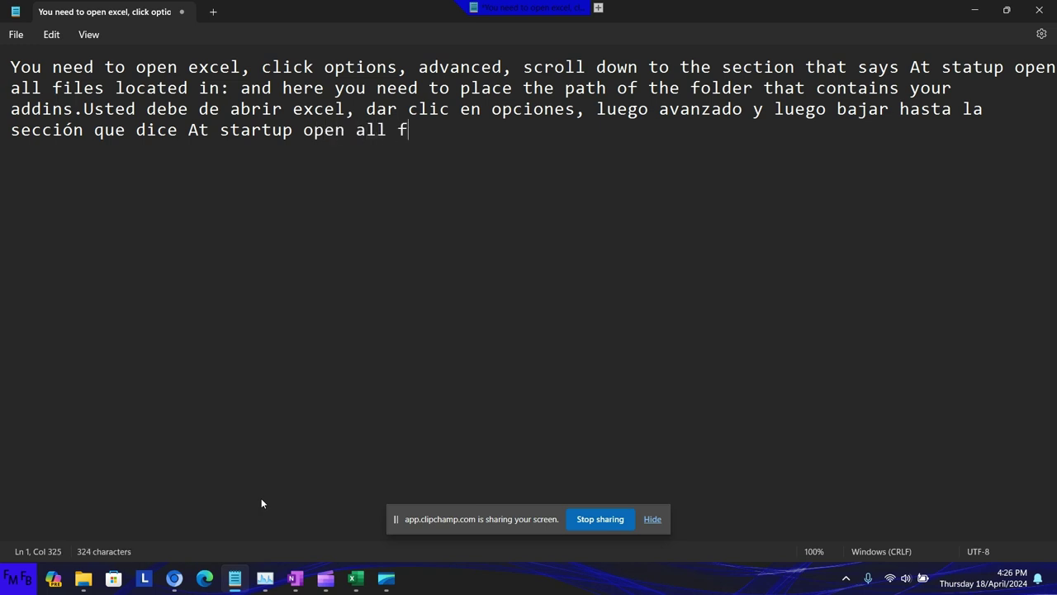
type("iles locate")
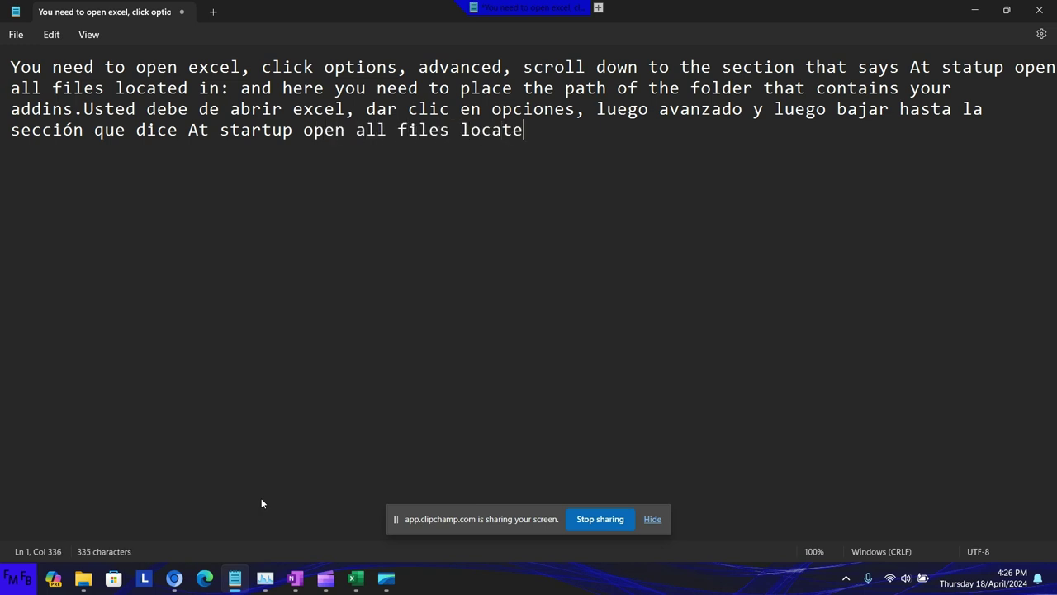
type("d in:")
type(" y aca deb")
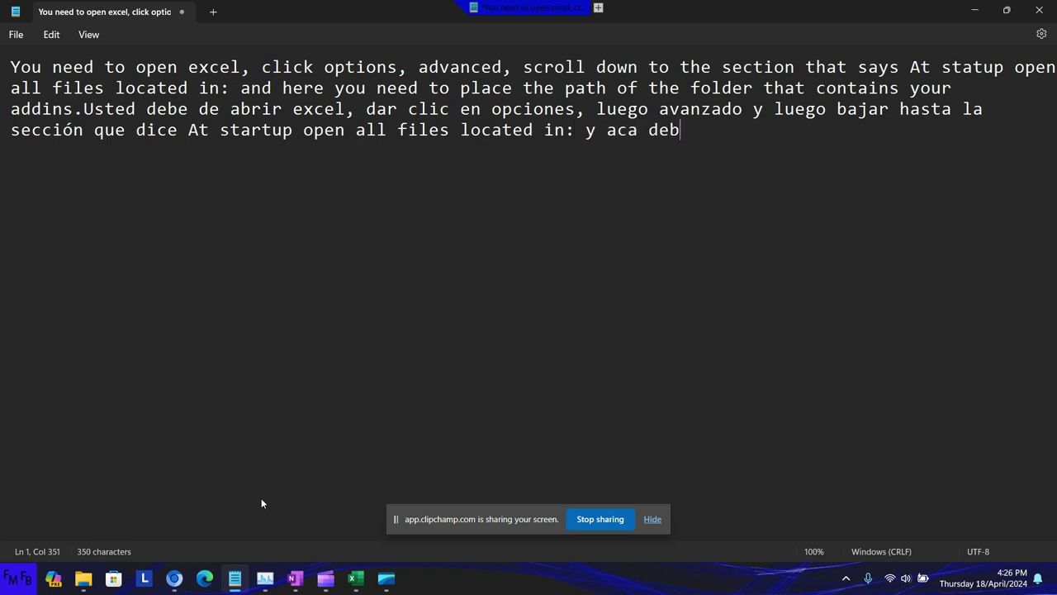
type("e de ")
type("pegar to")
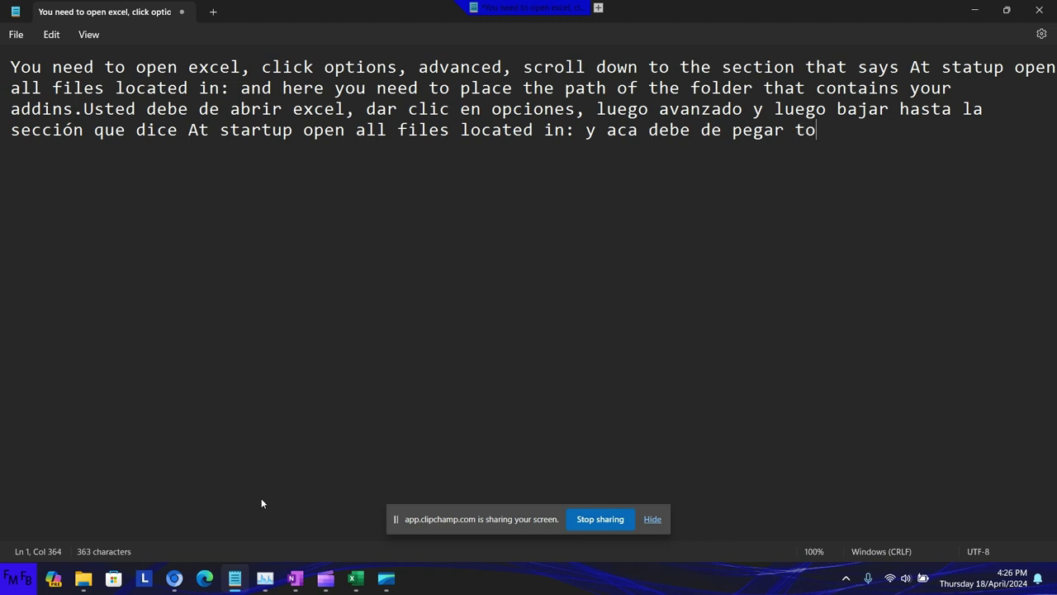
type("dos los com")
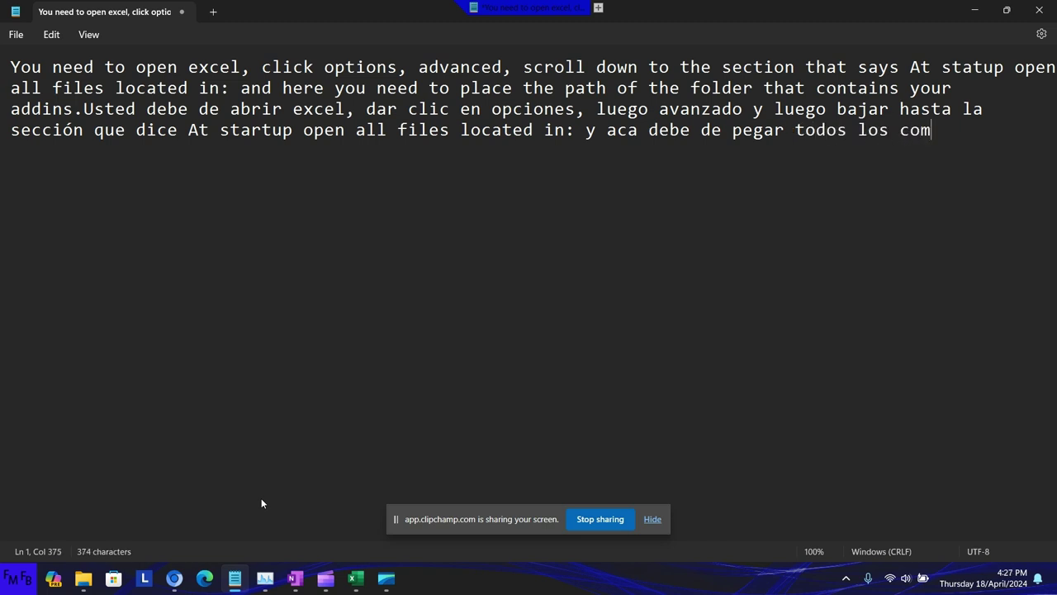
type("plementos de")
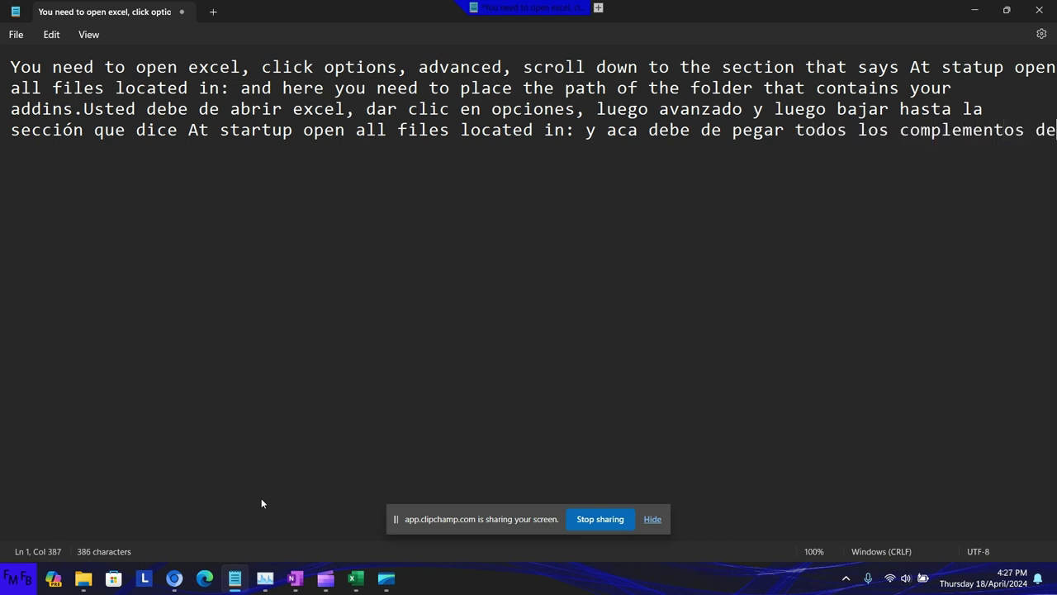
type("Excel q")
type("ue va a ")
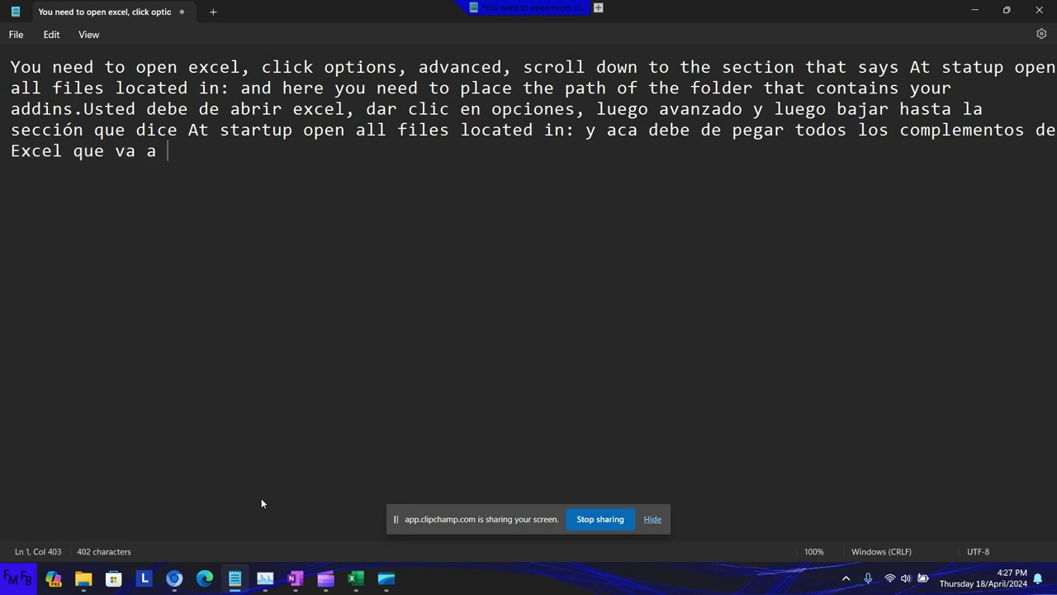
type("usar.")
Step: Open Excel Options on the Advanced page through File > More > Options
left_click(355, 578)
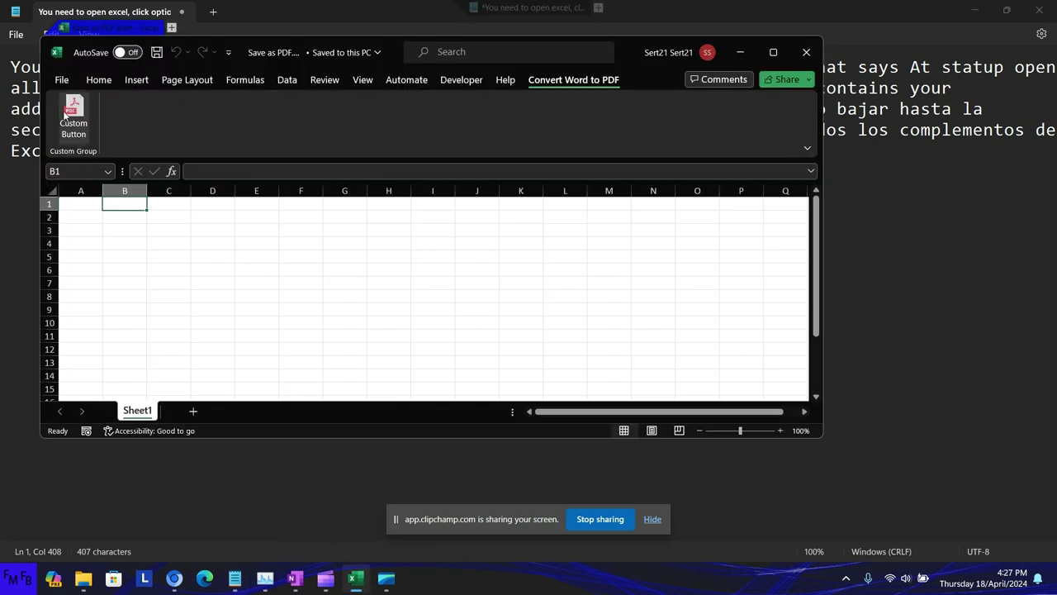
left_click(61, 81)
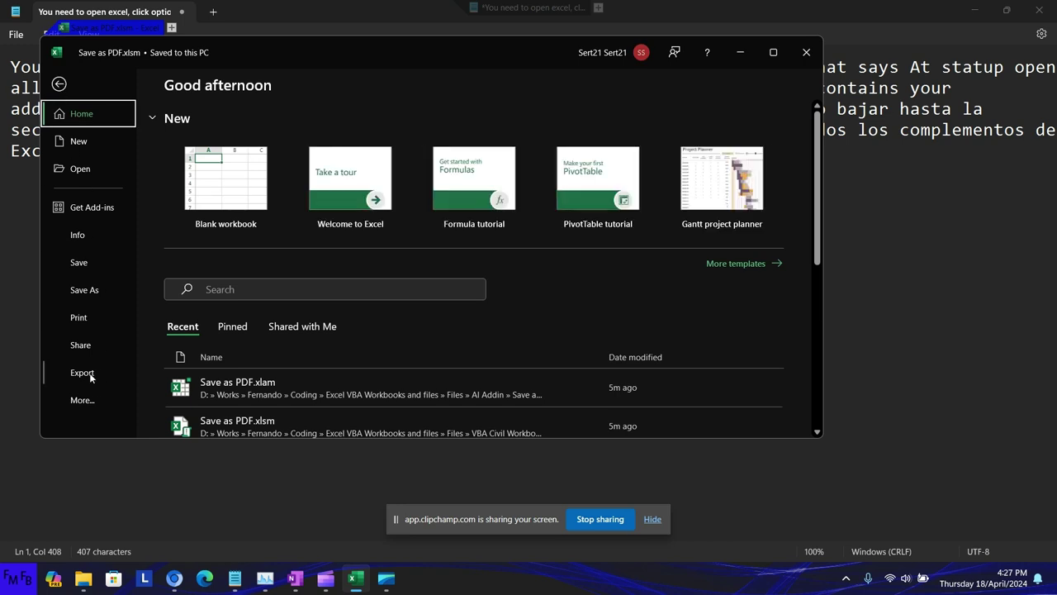
left_click(95, 401)
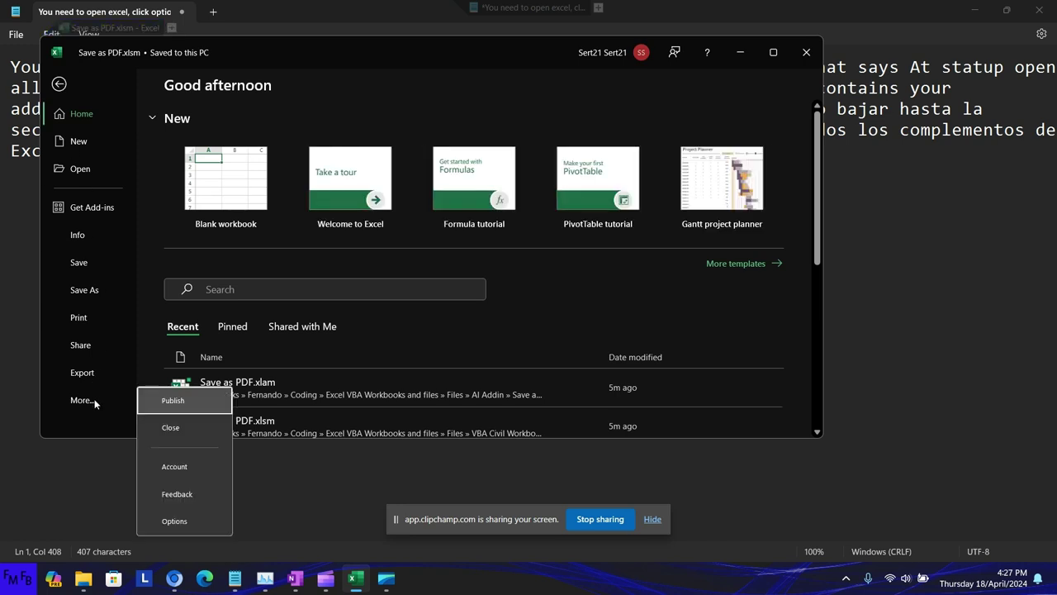
left_click(172, 521)
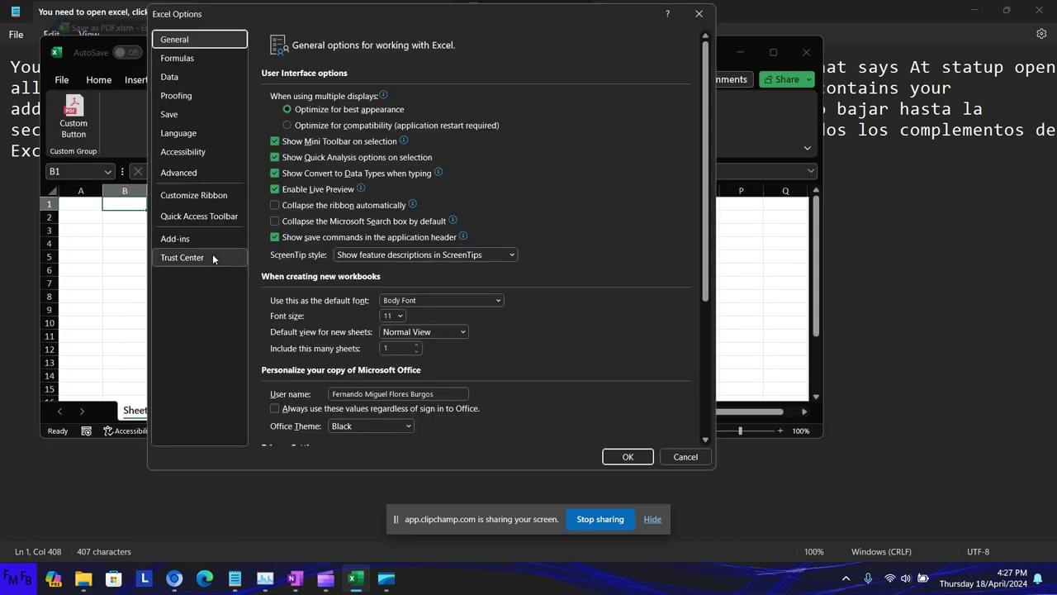
left_click(180, 173)
Step: Scroll to General and select the whole 'At startup, open all files in' path
scroll(446, 267, "down", 5)
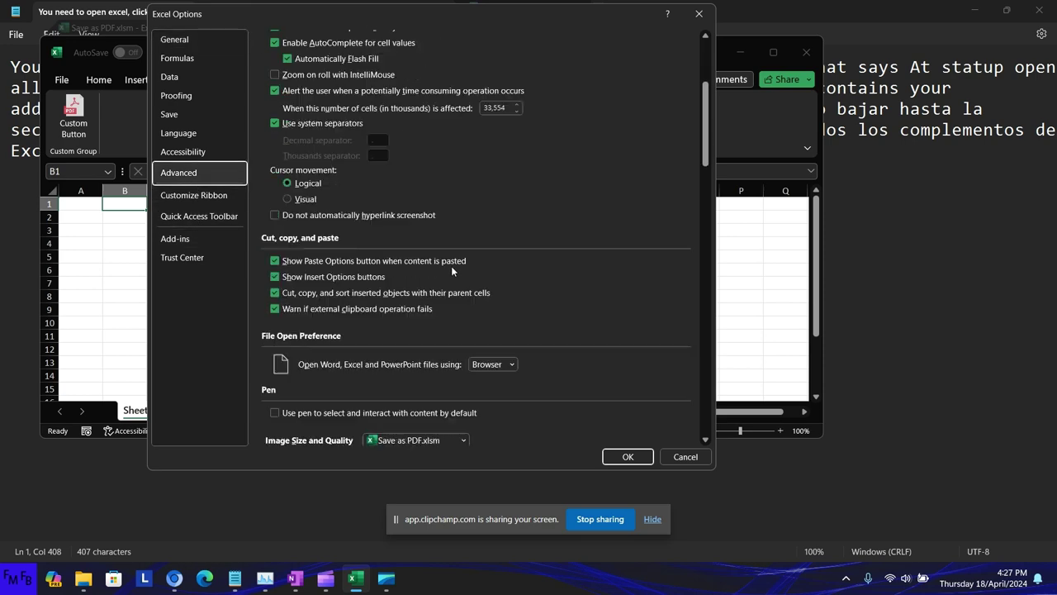
scroll(450, 267, "down", 3)
scroll(452, 269, "down", 5)
scroll(453, 273, "down", 5)
scroll(454, 277, "down", 5)
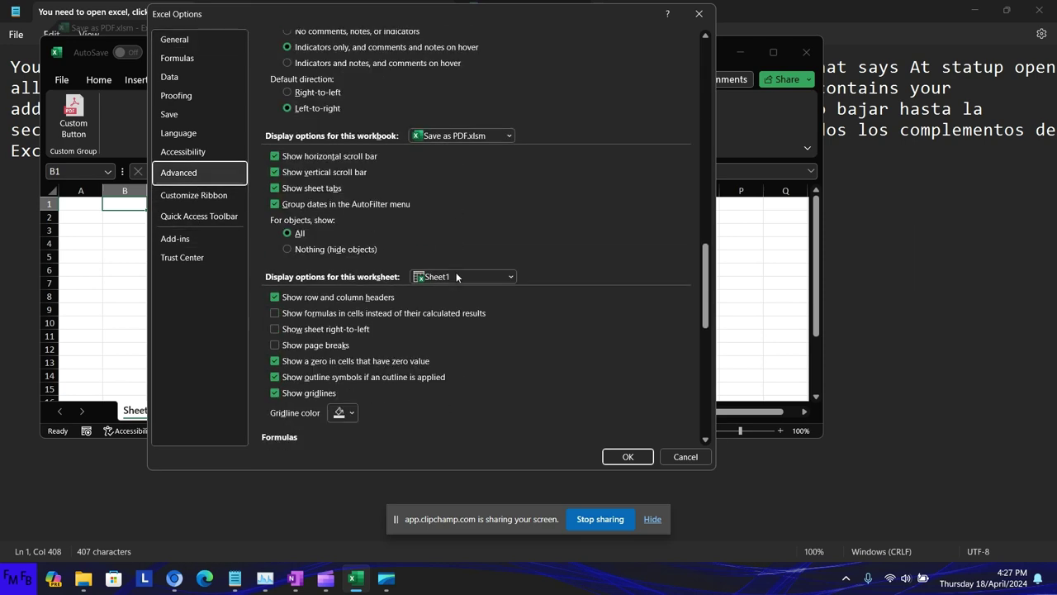
scroll(456, 275, "down", 5)
scroll(457, 277, "down", 5)
scroll(458, 278, "down", 1)
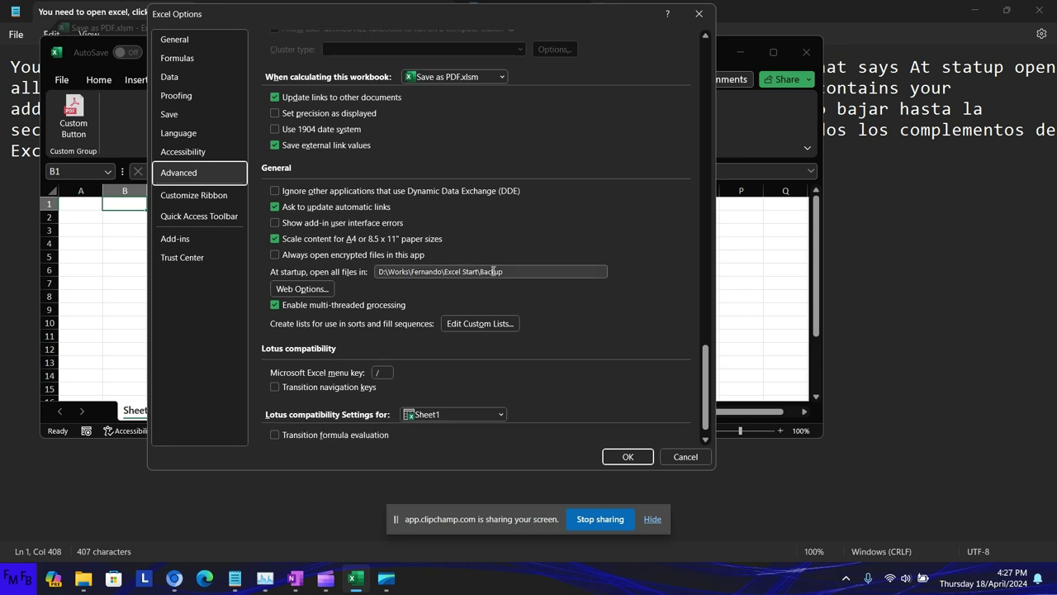
triple_click(517, 273)
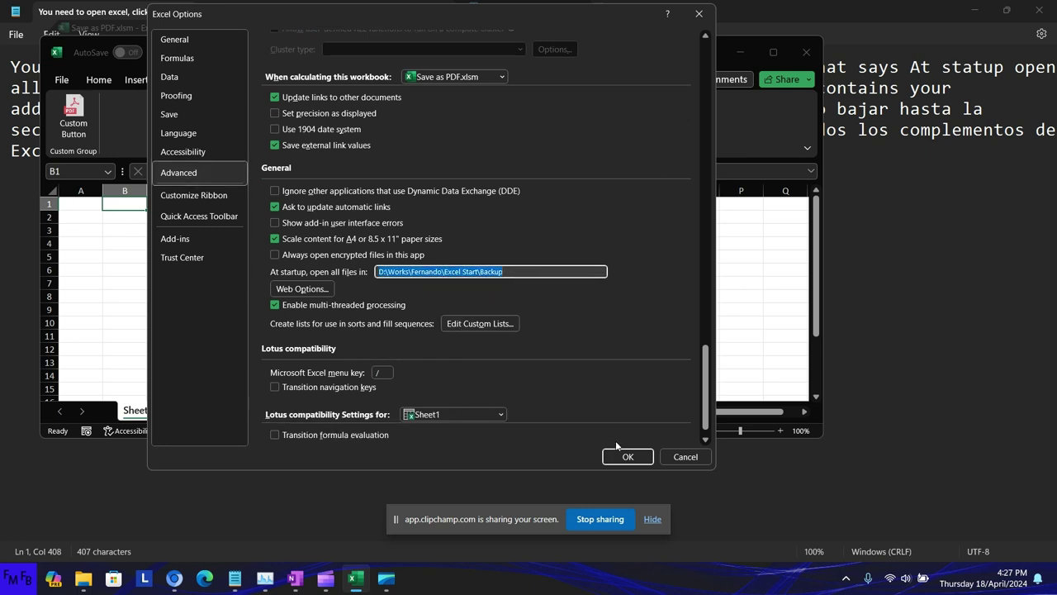
Step: Paste Save as PDF.xlam into the Backup folder in File Explorer
left_click(79, 587)
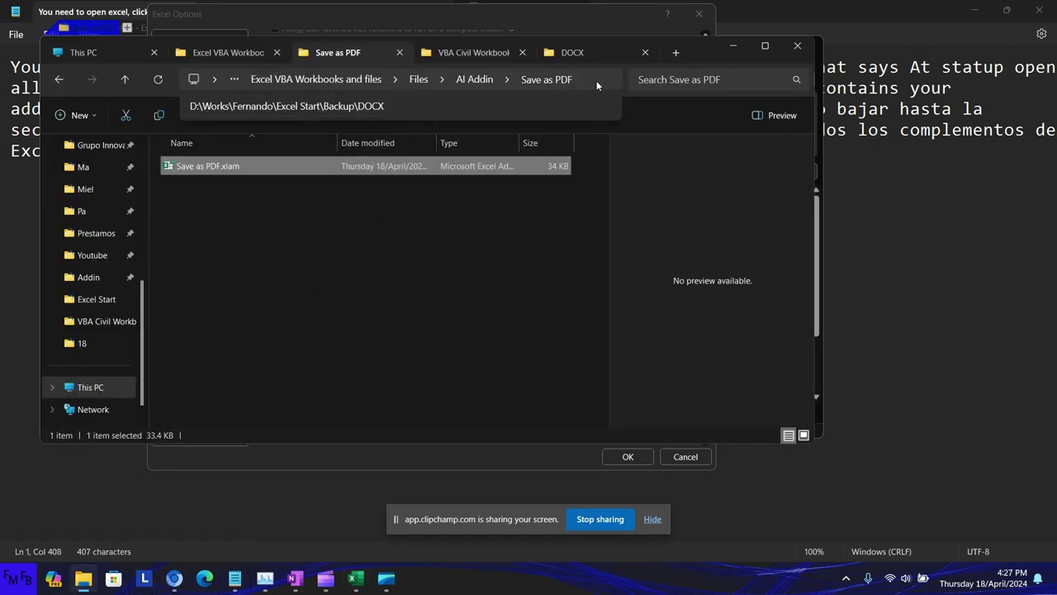
left_click(581, 54)
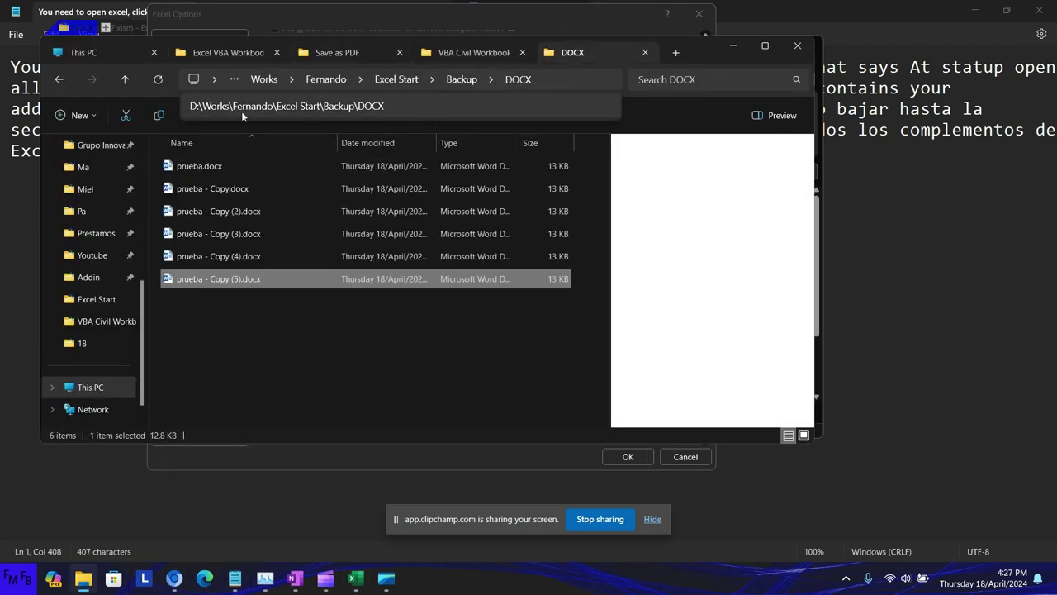
left_click(58, 80)
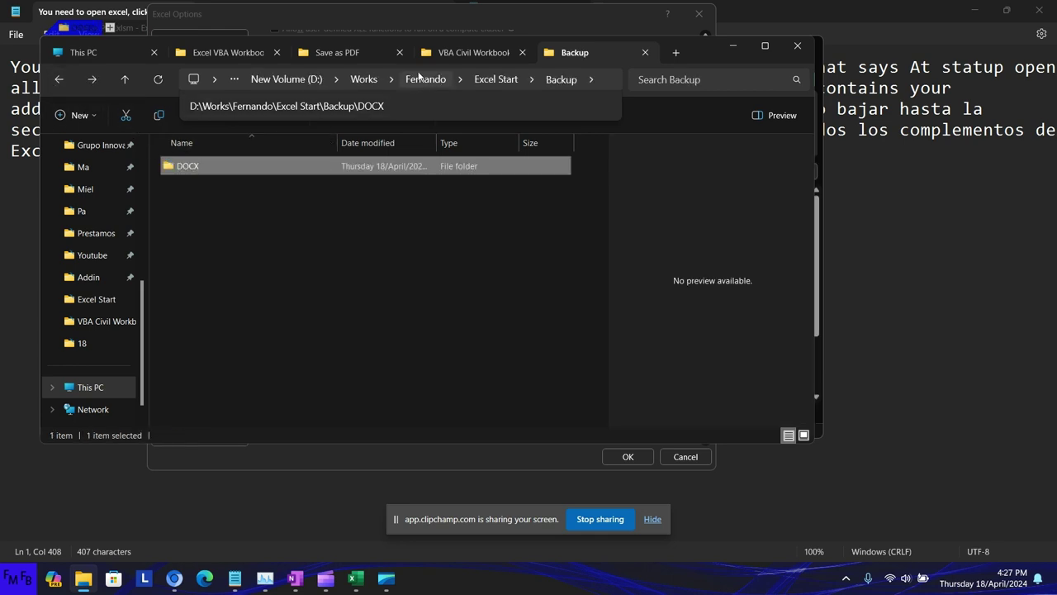
left_click(325, 56)
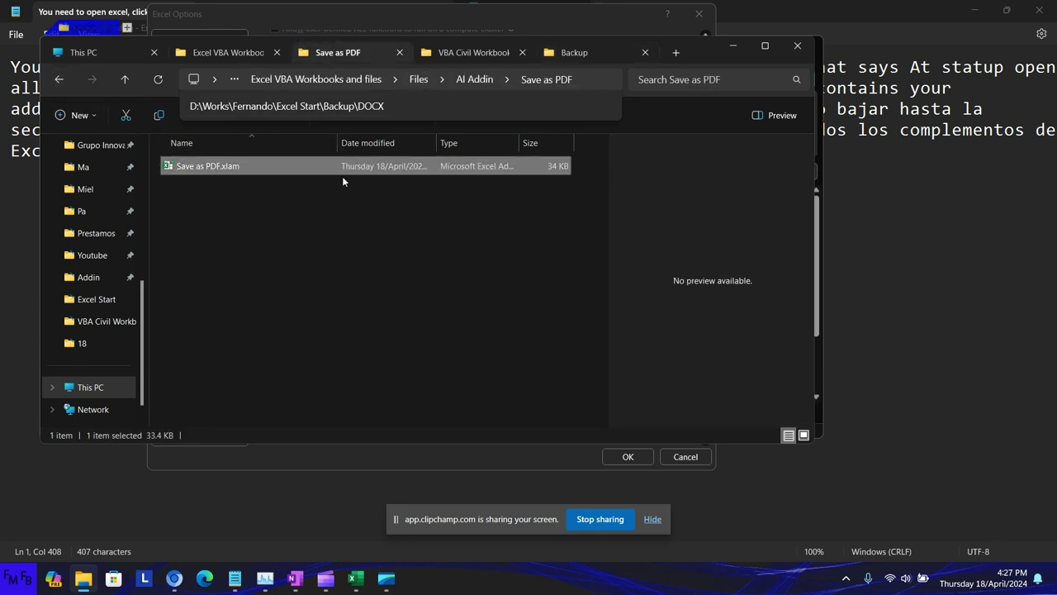
left_click(555, 52)
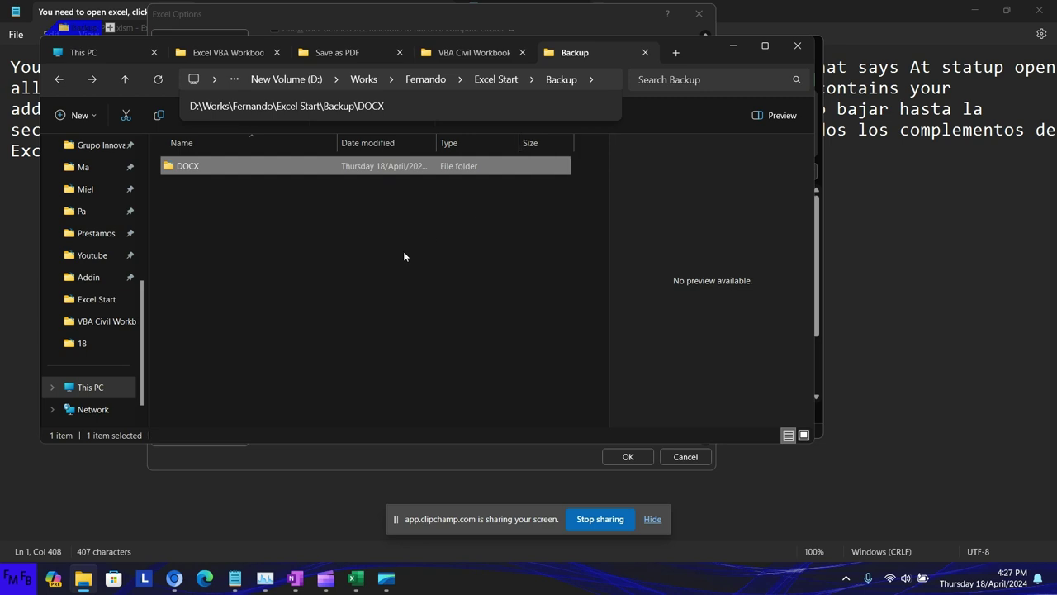
key("ctrl+v")
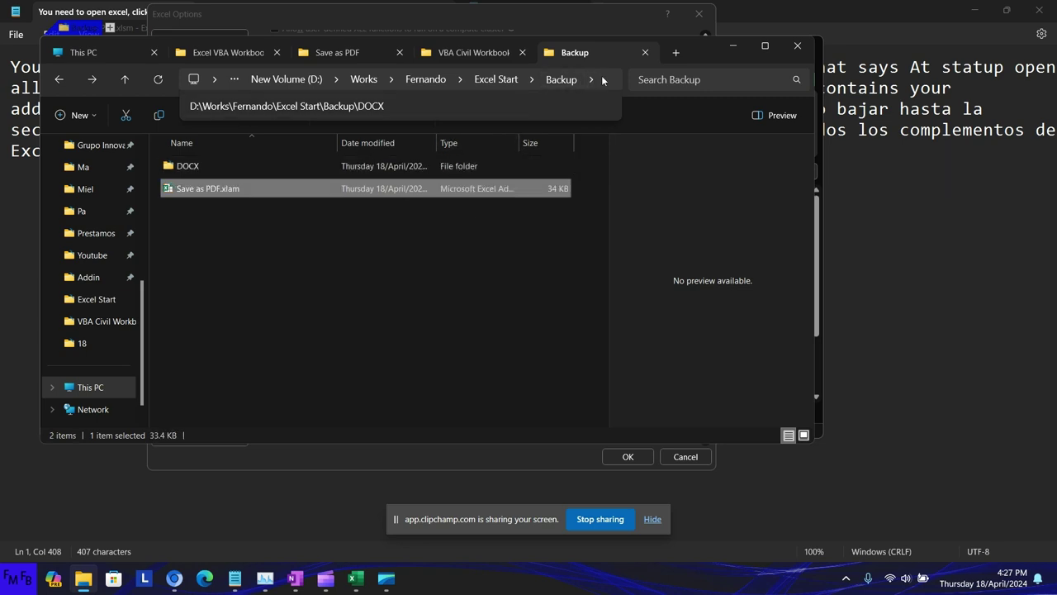
Step: Put the Backup folder path into the 'At startup, open all files in' field and confirm
left_click(601, 79)
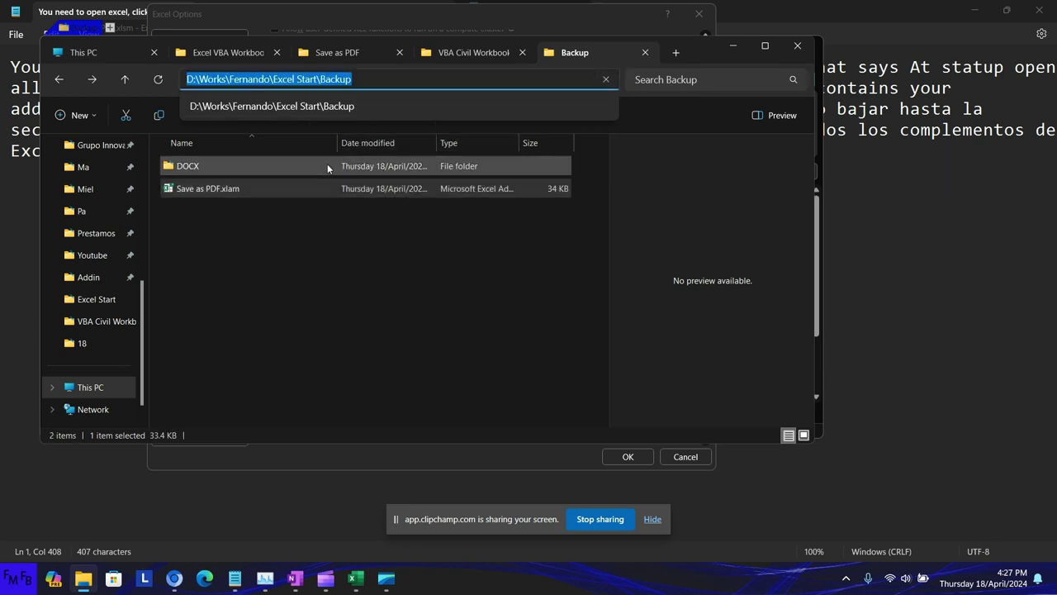
key("alt+F4")
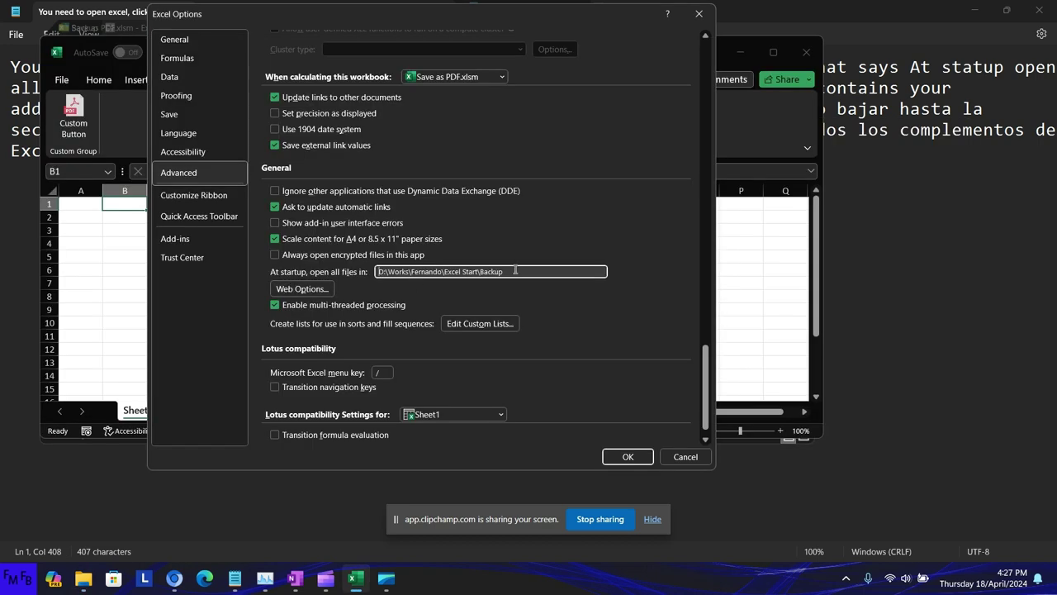
left_click_drag(516, 270, 2, 300)
key("End")
left_click(615, 454)
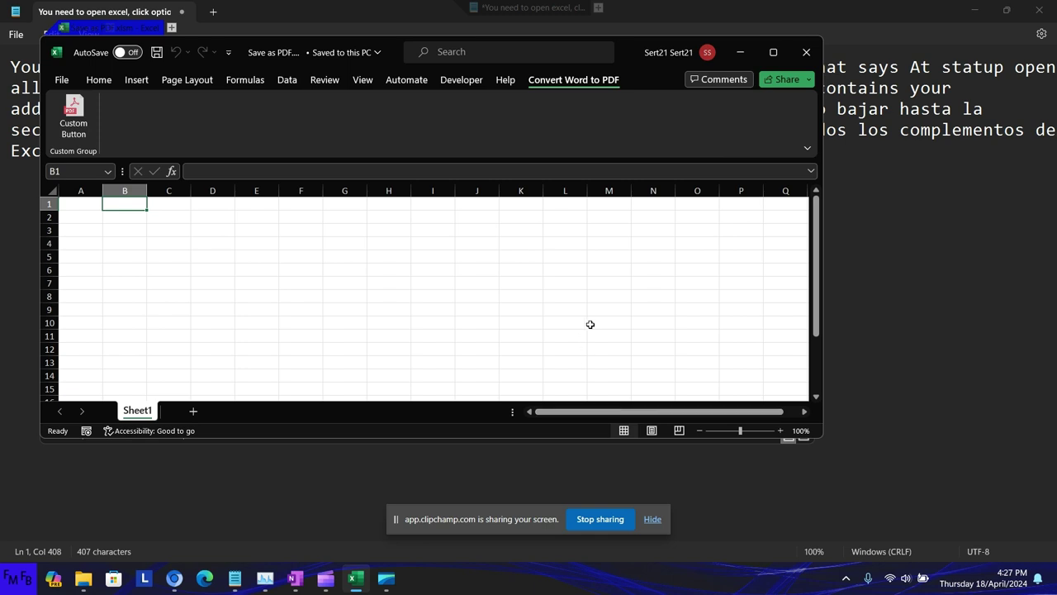
Step: Restart Excel and open a new blank workbook so the add-in loads
left_click(801, 55)
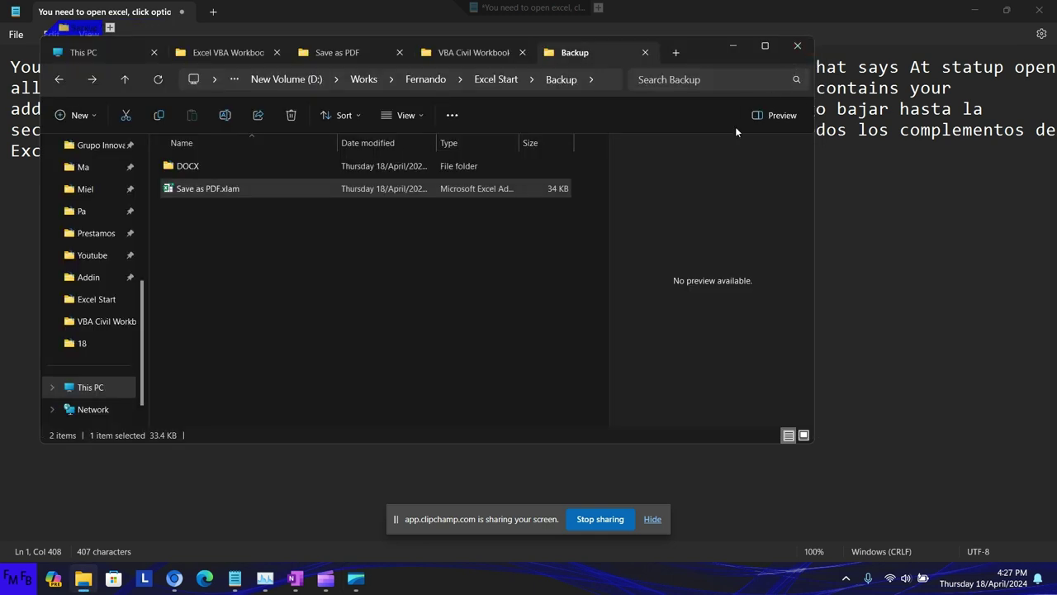
left_click(20, 577)
left_click(73, 206)
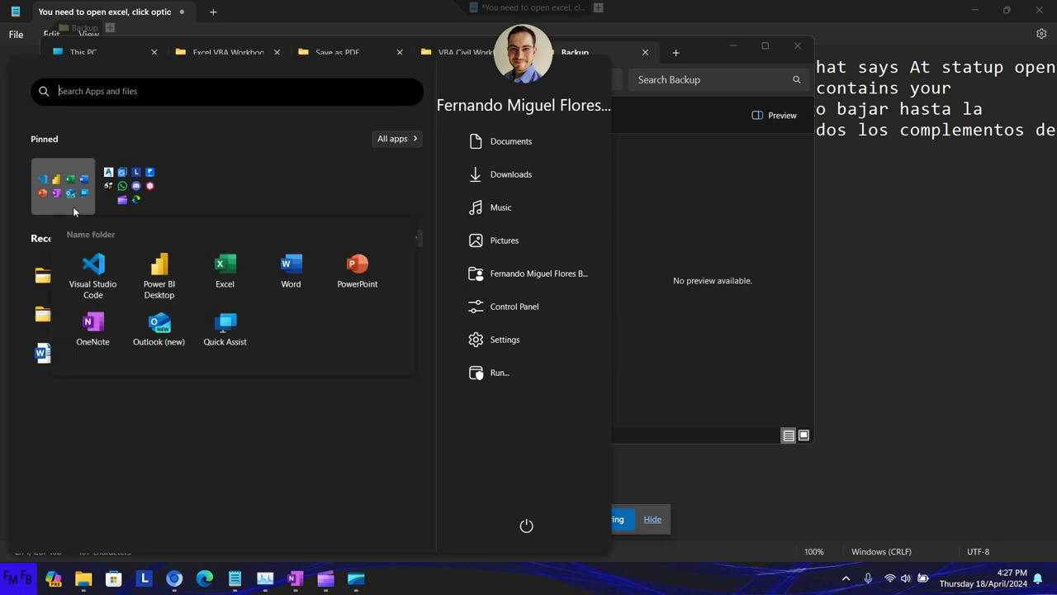
left_click(221, 275)
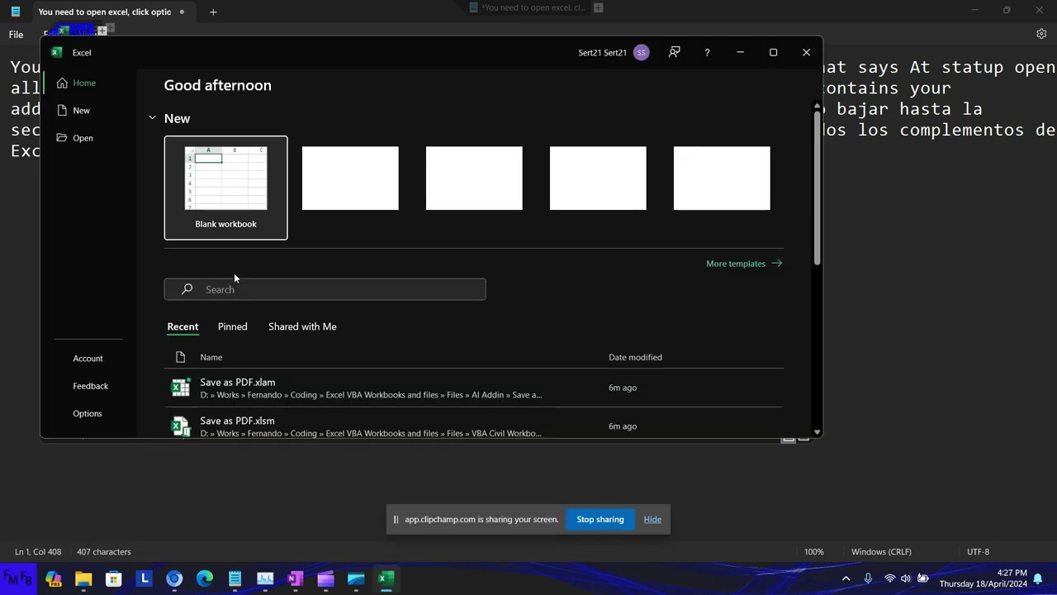
left_click(241, 225)
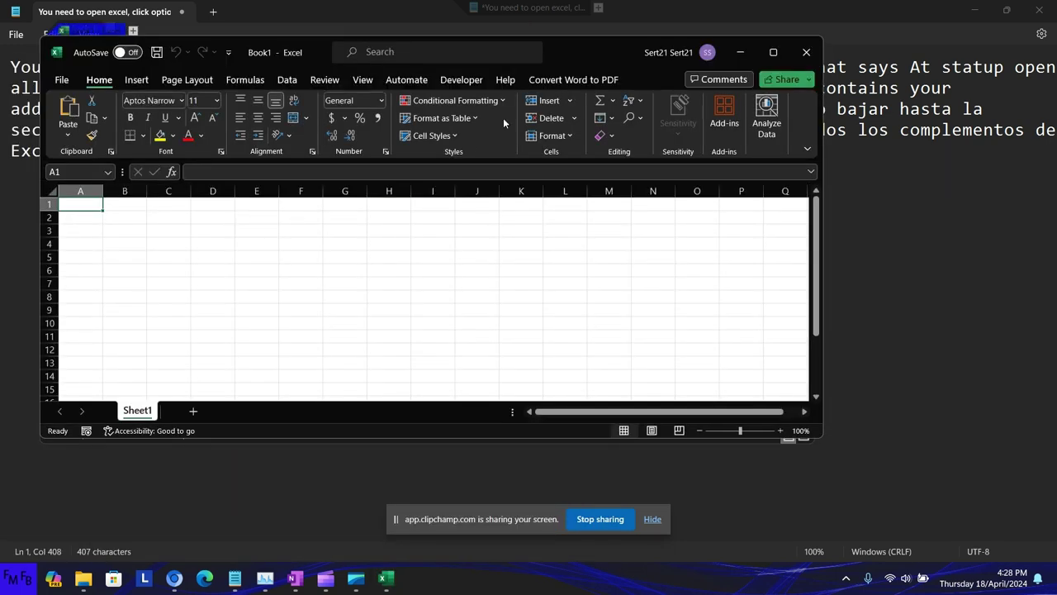
Step: Run Convert Word to PDF on the DOCX folder path, creating PDFs of all six prueba files
left_click(581, 78)
left_click(73, 115)
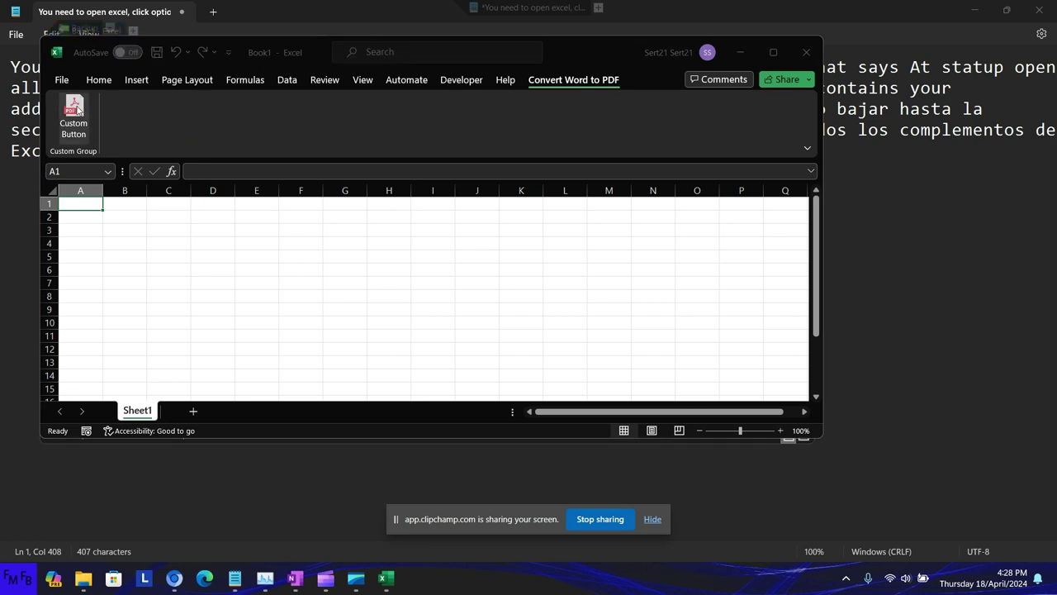
scroll(99, 233, "down", 2)
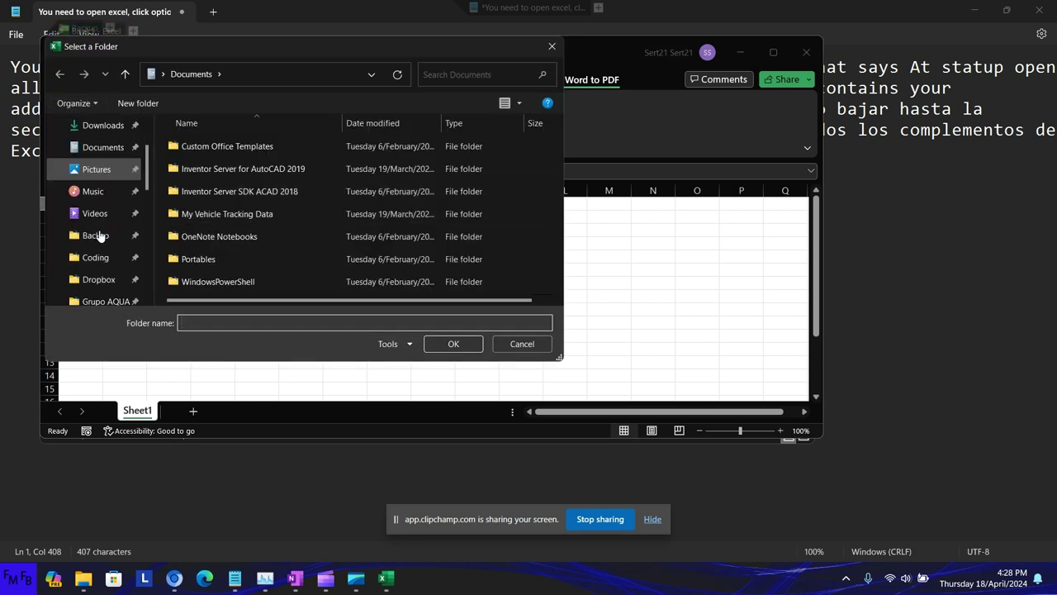
key("alt+Tab")
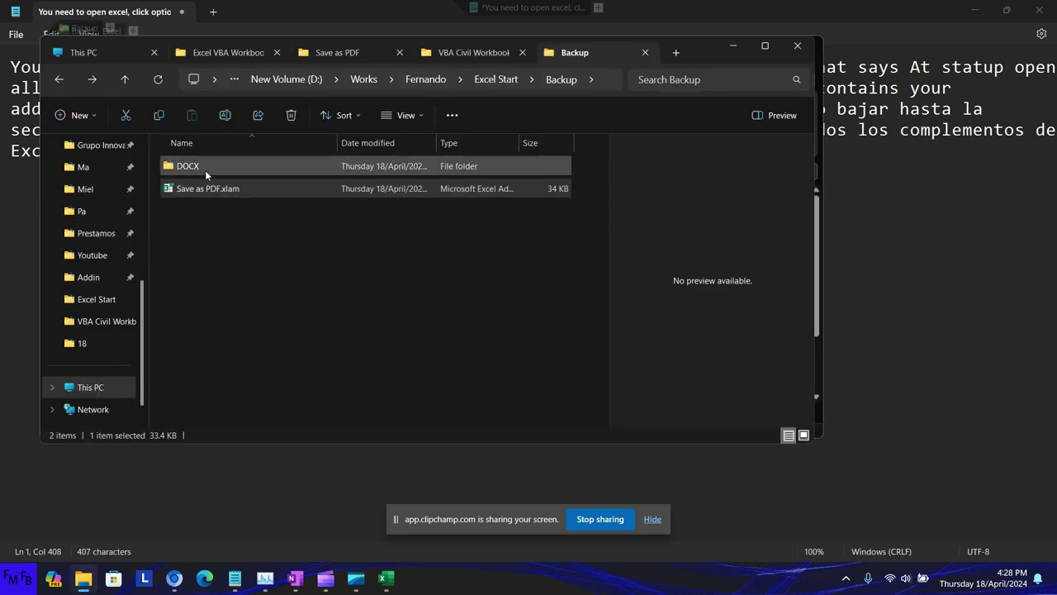
double_click(205, 170)
left_click(580, 82)
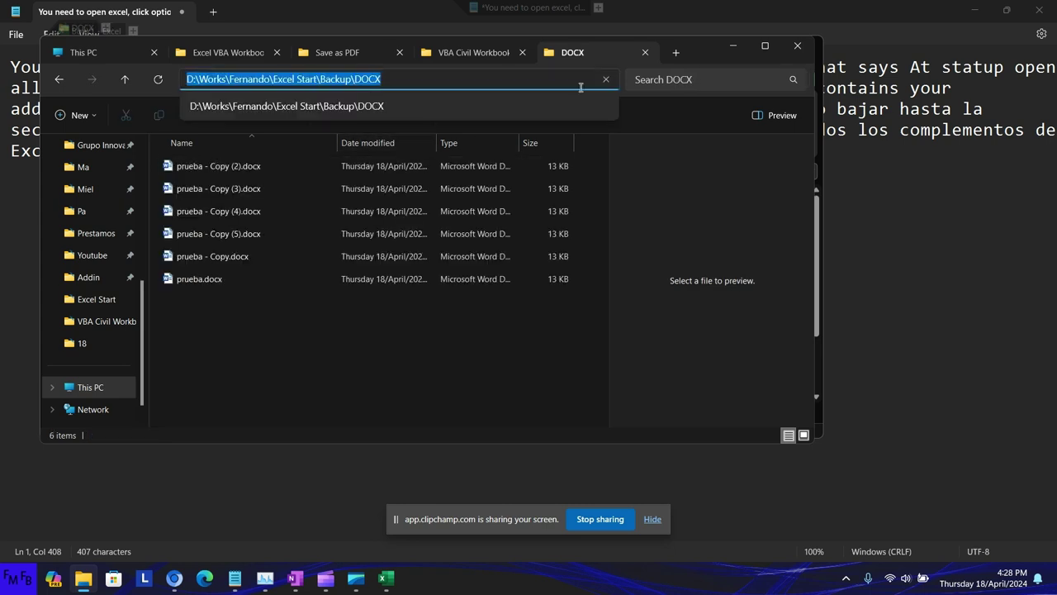
key("alt+Tab")
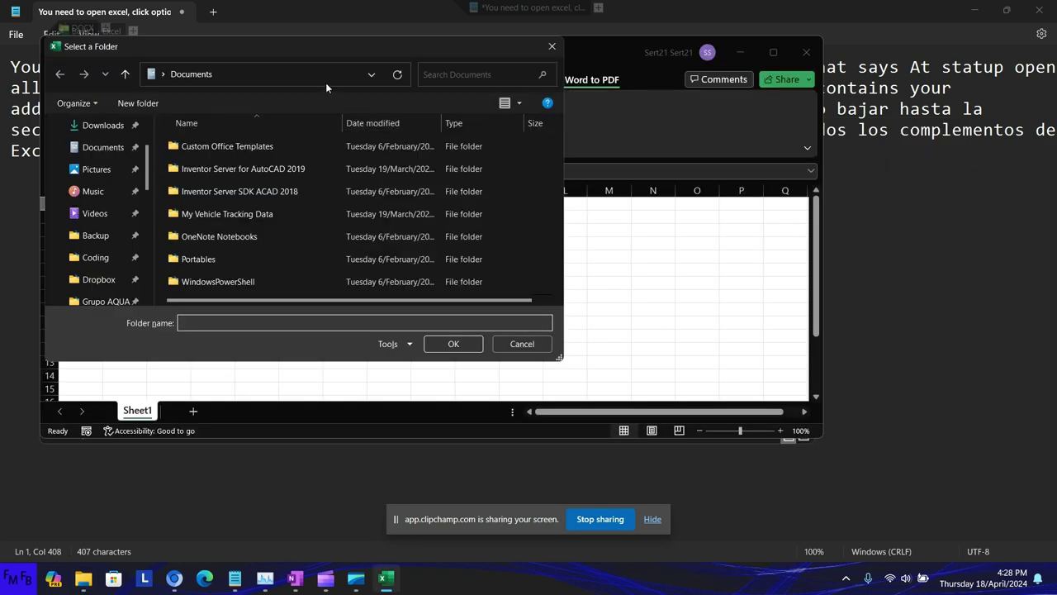
type("D:\\Works\\Fernando\\Excel Start\\Backup\\DOCX")
key("Return")
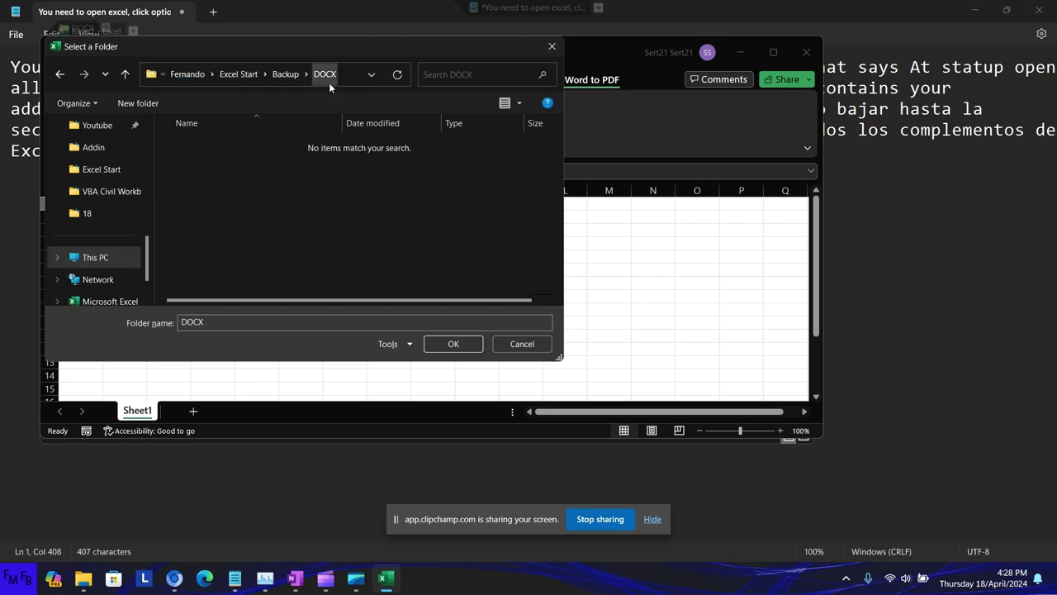
left_click(448, 344)
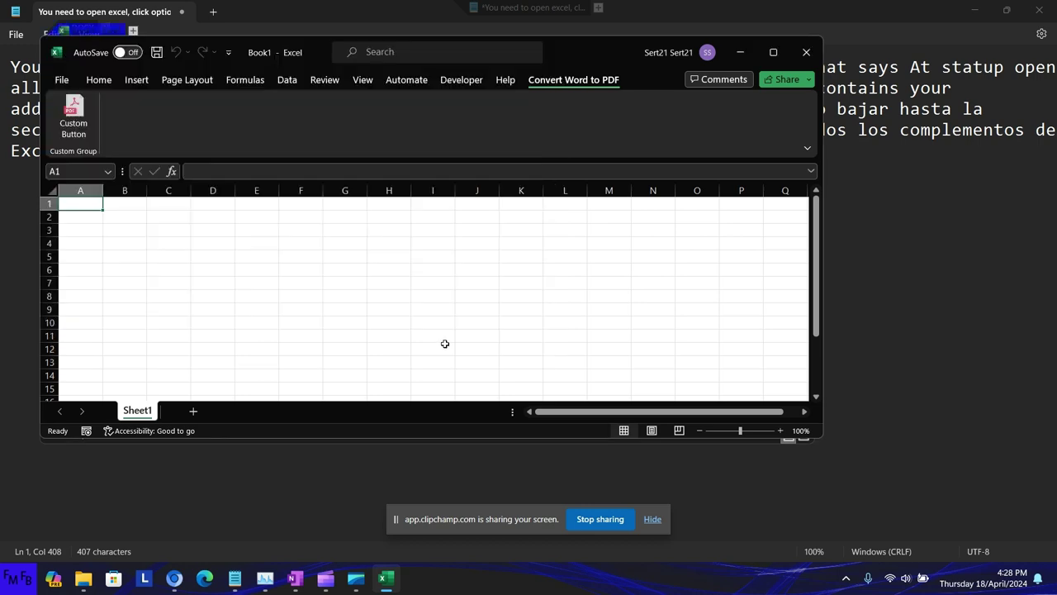
key("alt+Tab")
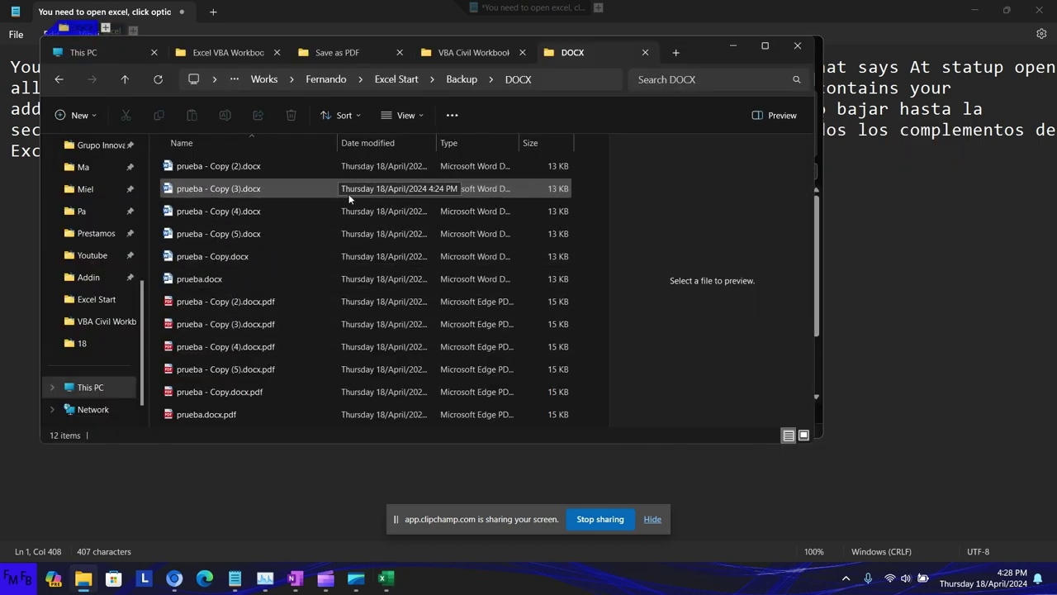